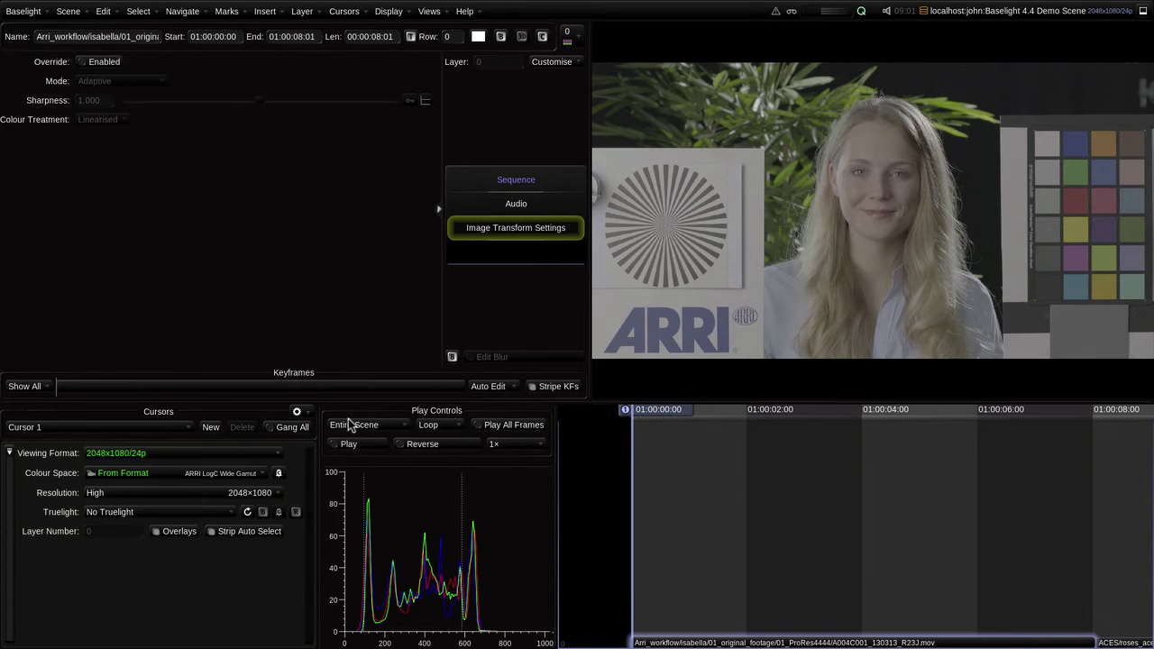
View the clip through the AlexaV3 LogC-to-video Truelight cube, then test and remove a darkening exposure layer
{"action": "left_click", "coordinate": [219, 511]}
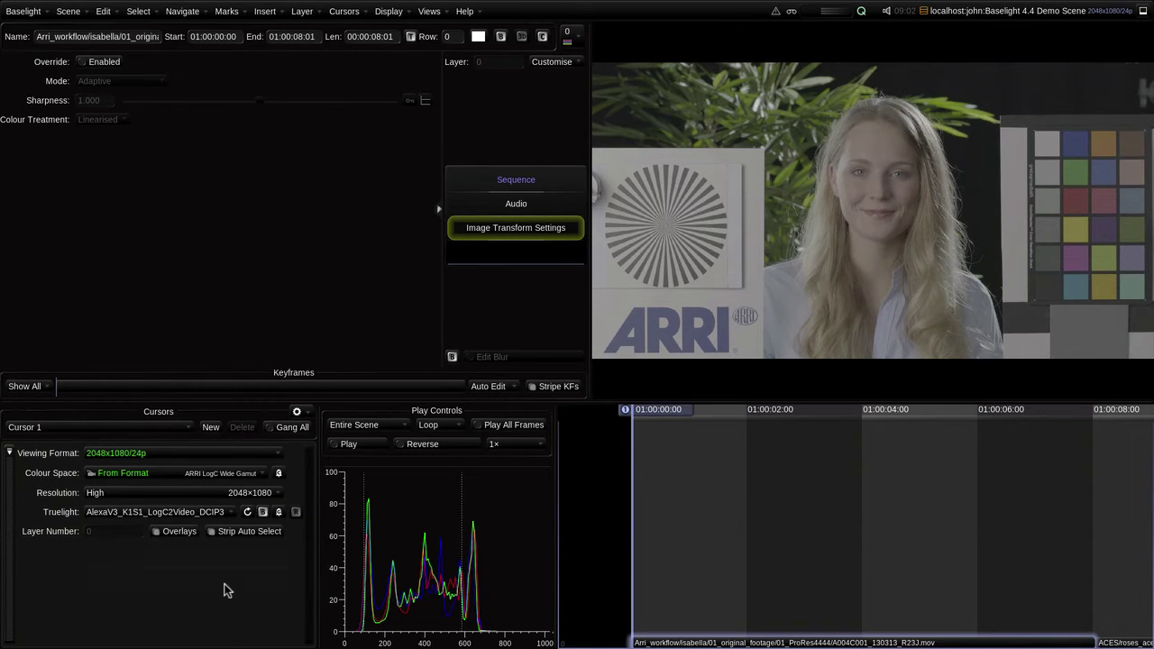
{"action": "left_click", "coordinate": [227, 589]}
{"action": "key", "text": "alt+l"}
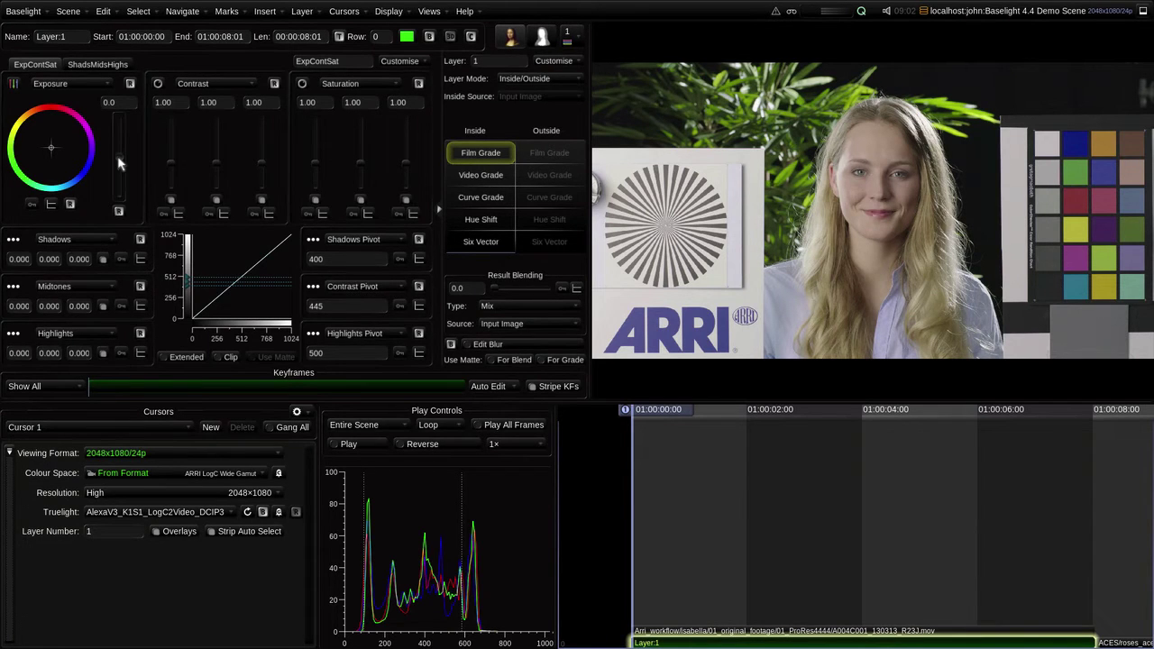
{"action": "mouse_move", "coordinate": [120, 162]}
{"action": "left_mouse_down"}
{"action": "mouse_move", "coordinate": [120, 143]}
{"action": "mouse_move", "coordinate": [119, 169]}
{"action": "left_mouse_up"}
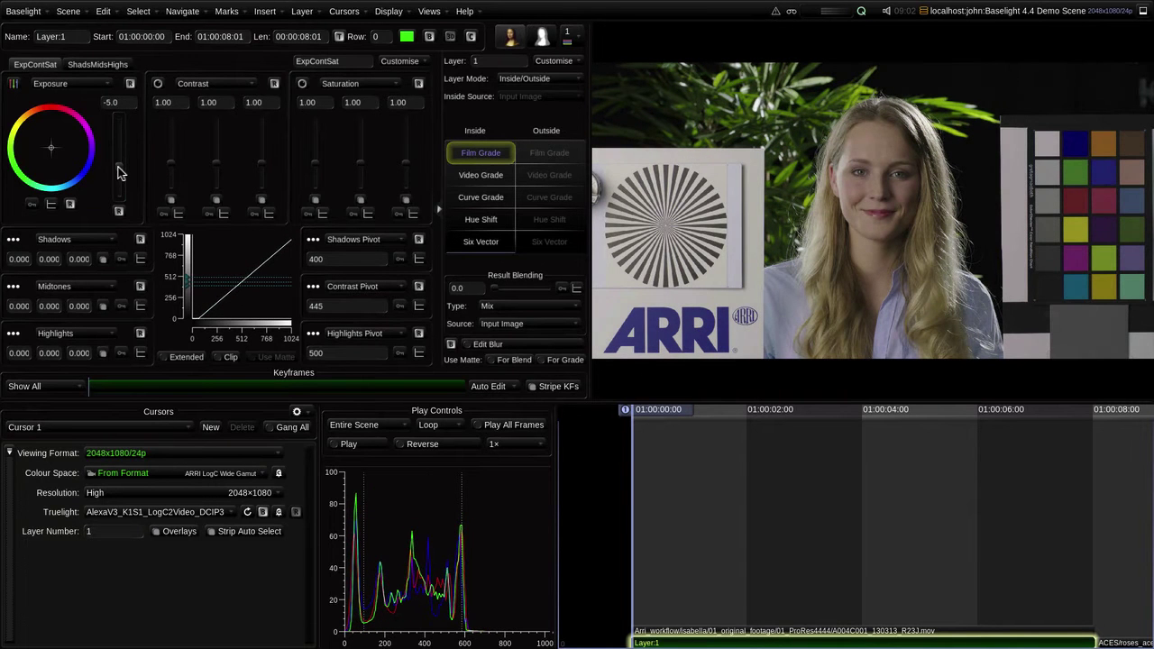
{"action": "key", "text": "ctrl+z"}
{"action": "key", "text": "ctrl+z"}
{"action": "key", "text": "ctrl+z"}
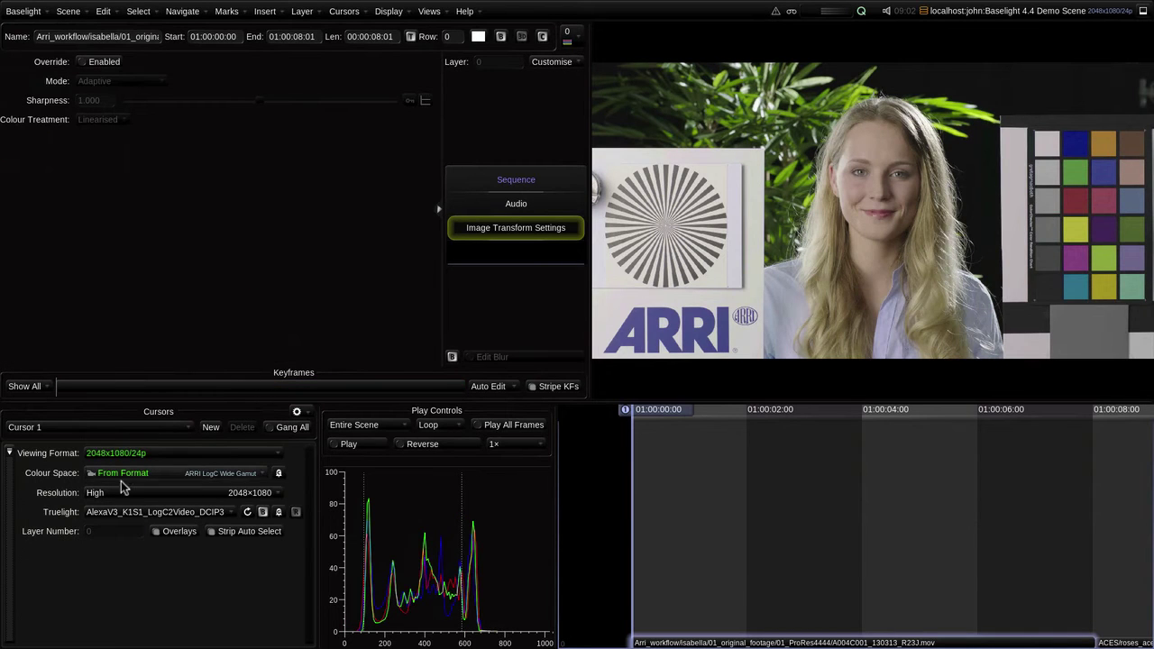
Set the viewing Truelight to No Truelight and add a Truelight operator to the clip's stack
{"action": "left_click", "coordinate": [126, 511]}
{"action": "left_click", "coordinate": [118, 531]}
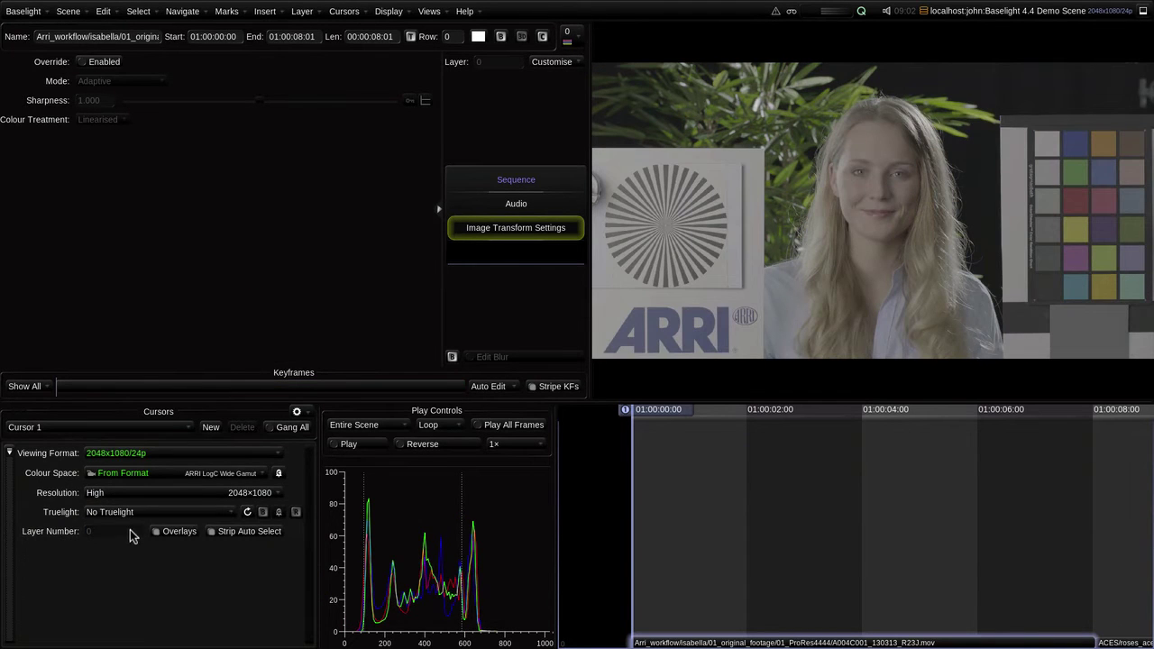
{"action": "right_click", "coordinate": [512, 250]}
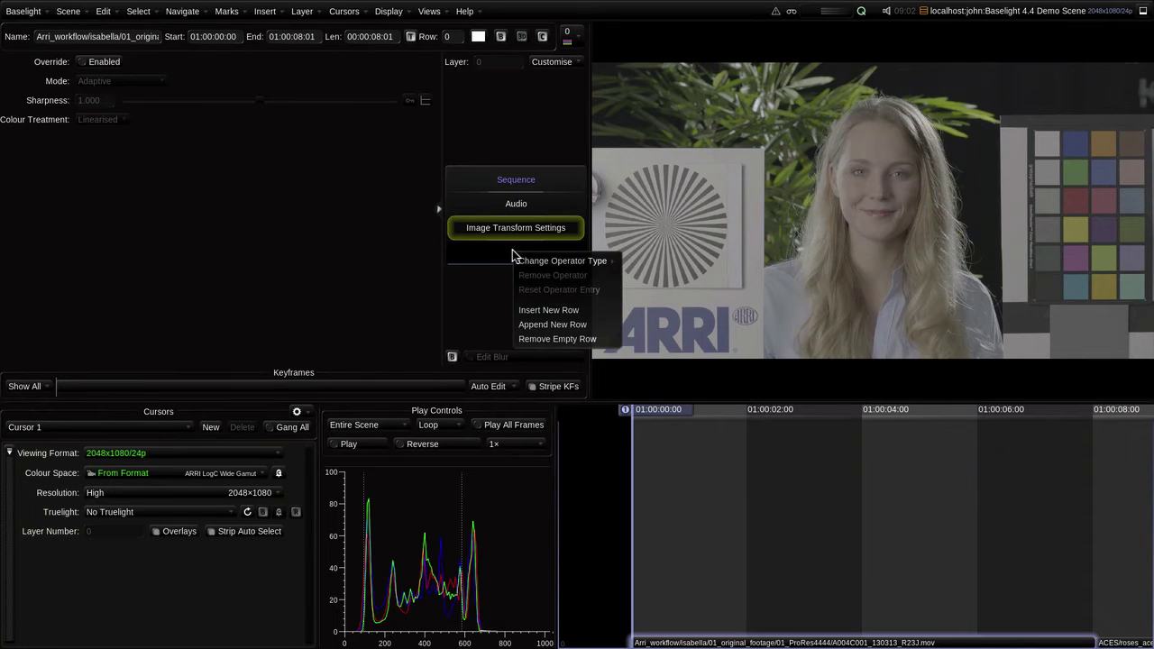
{"action": "mouse_move", "coordinate": [539, 261]}
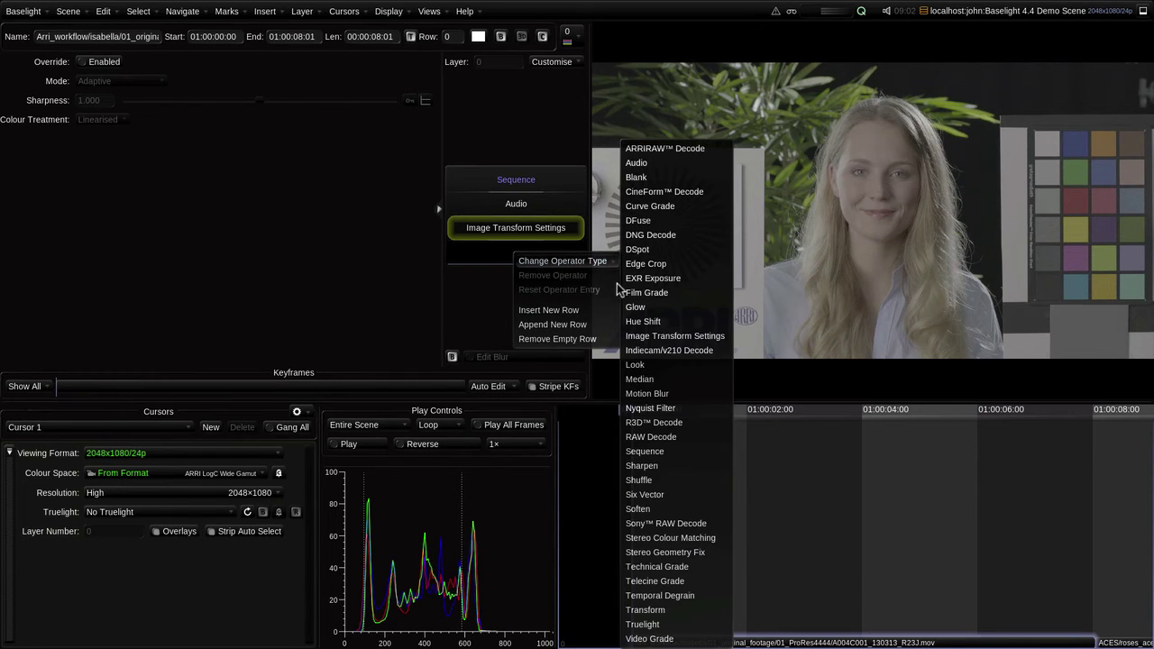
{"action": "left_click", "coordinate": [649, 625]}
Load the AlexaV3 LogC2Video DCIP3D65 cube into the Truelight operator and add a Video Grade layer
{"action": "left_click", "coordinate": [525, 256]}
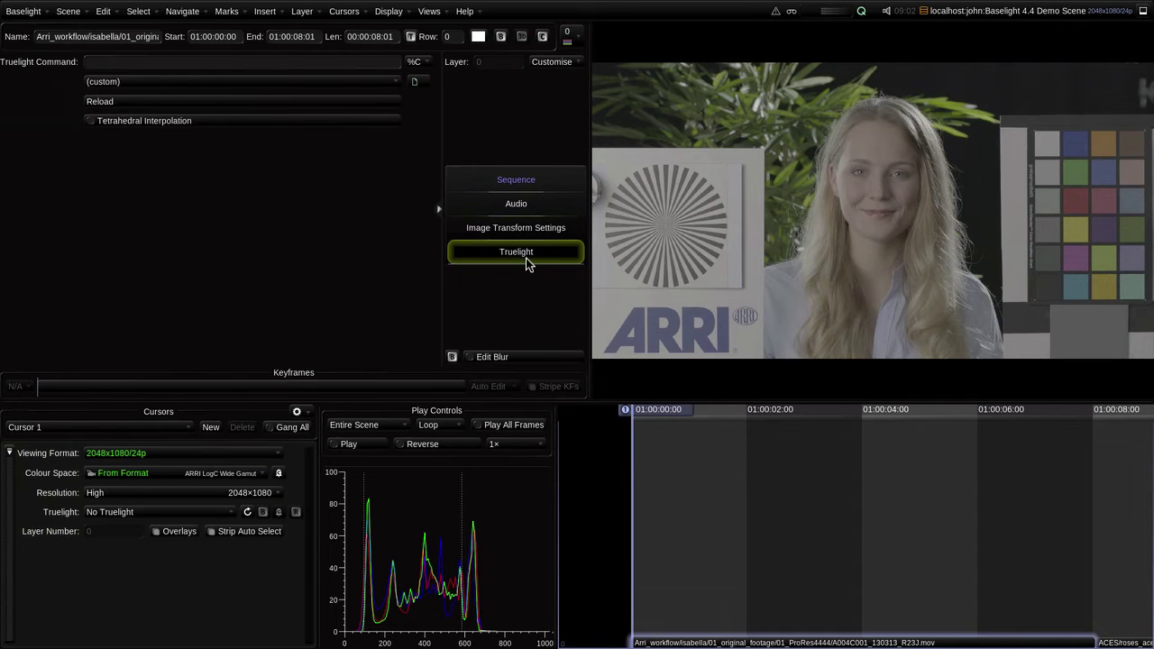
{"action": "left_click", "coordinate": [394, 83]}
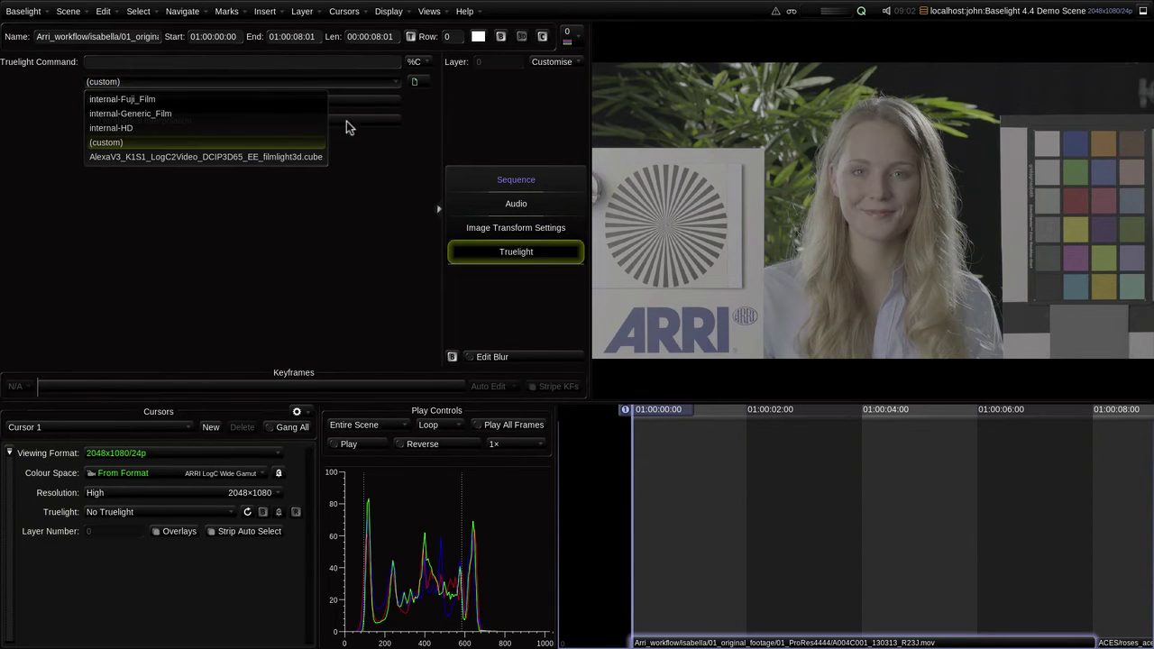
{"action": "left_click", "coordinate": [316, 158]}
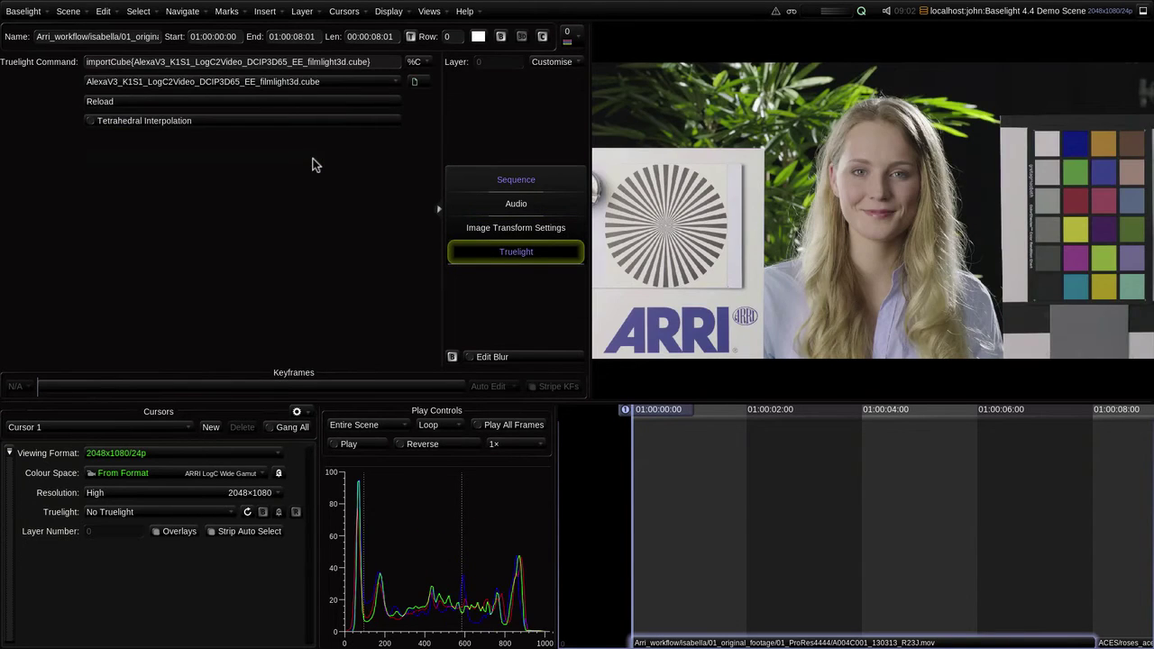
{"action": "key", "text": "Insert"}
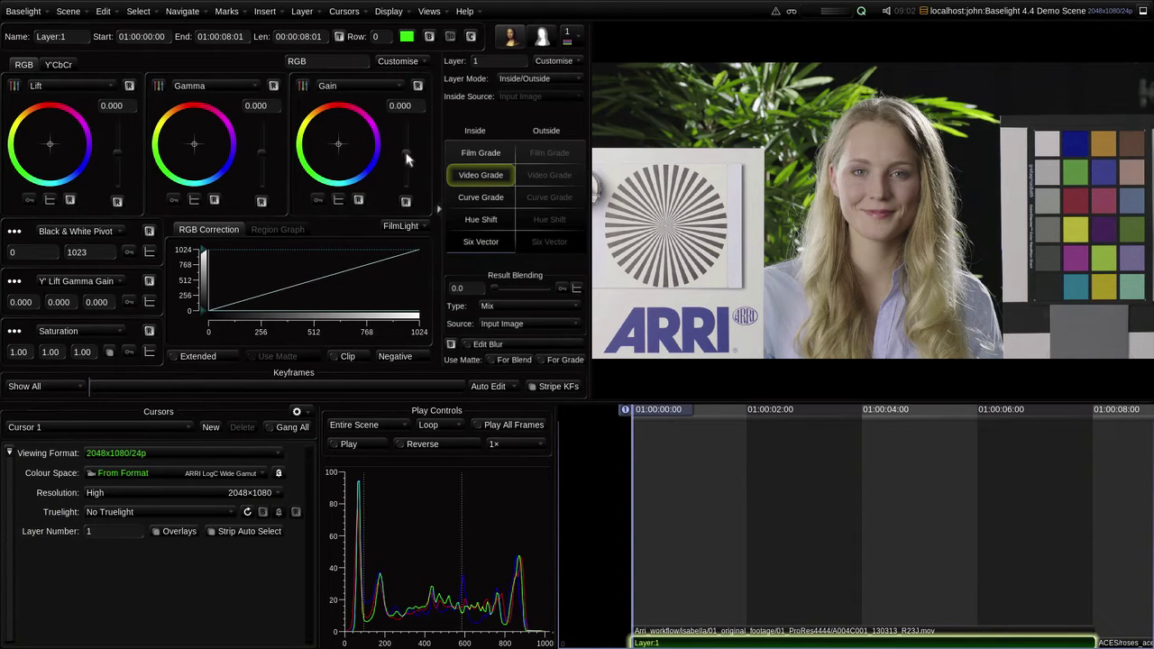
Lower Layer 1 Video Grade's Gain to -0.173
{"action": "left_click_drag", "start_coordinate": [406, 159], "coordinate": [405, 162]}
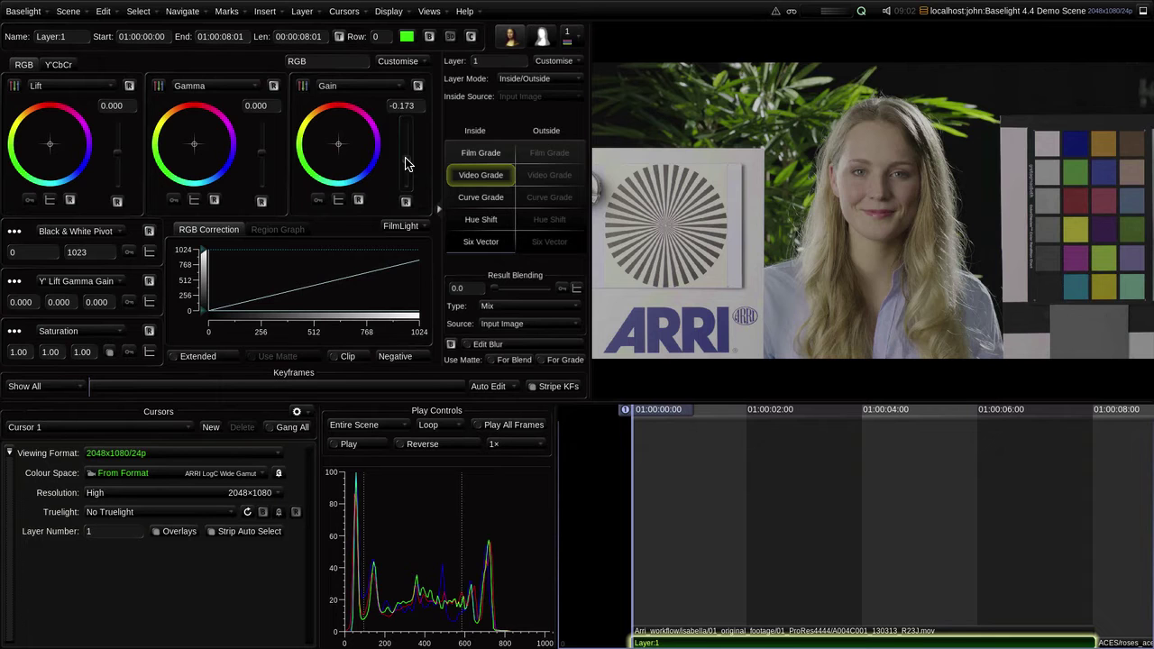
Remove the Truelight operator from the clip's operator stack
{"action": "key", "text": "Up"}
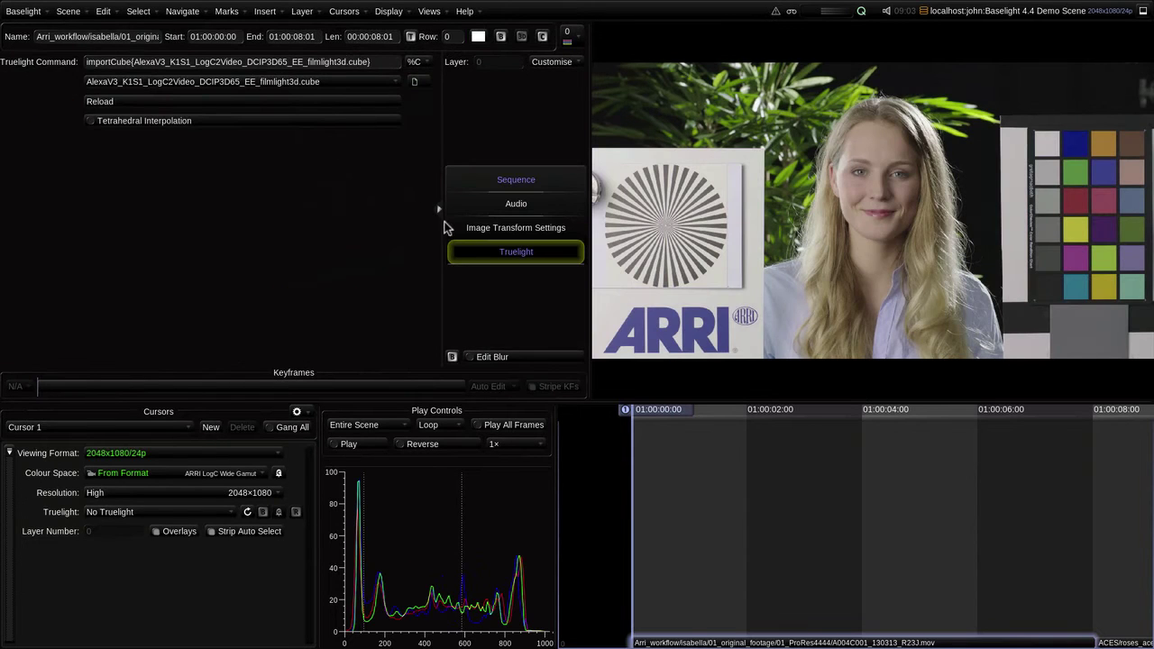
{"action": "right_click", "coordinate": [492, 255]}
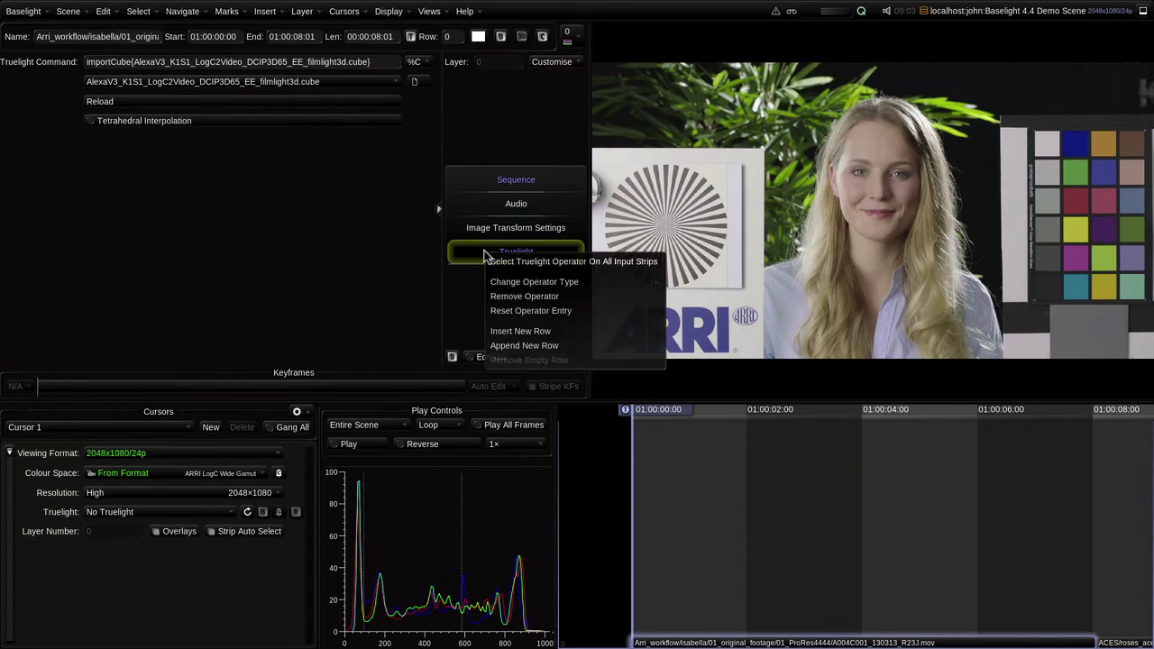
{"action": "left_click", "coordinate": [521, 297]}
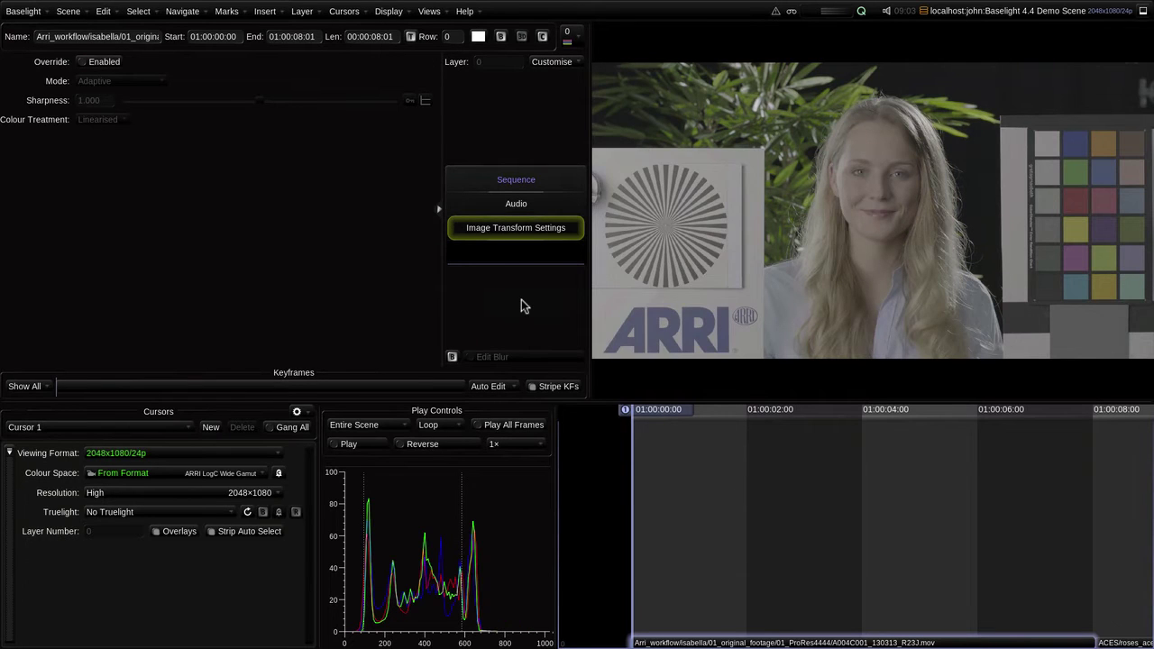
Open Scene Settings and keep ARRI LogC Wide Gamut as the working colour space
{"action": "key", "text": "ctrl+shift+s"}
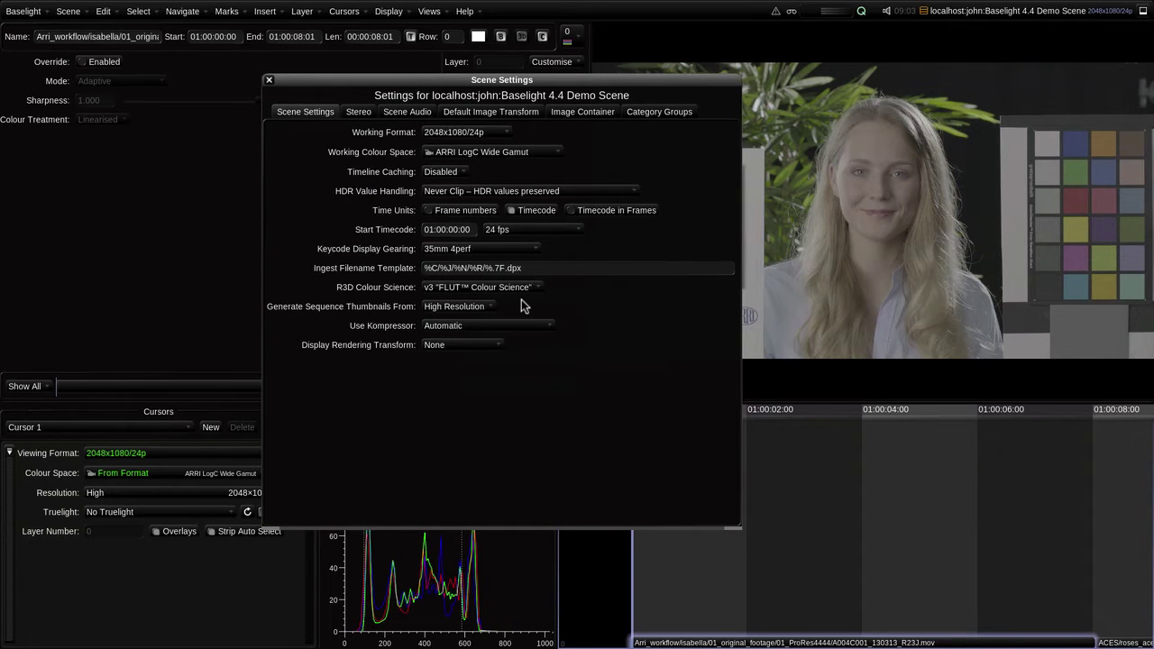
{"action": "left_click", "coordinate": [506, 154]}
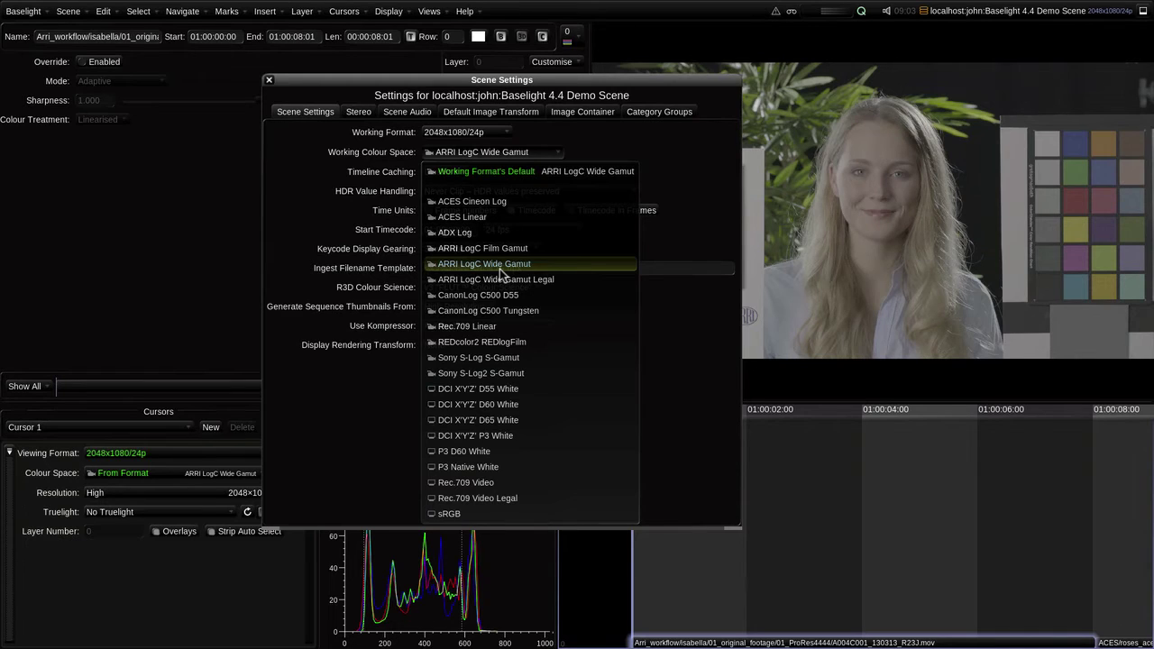
{"action": "left_click", "coordinate": [499, 269]}
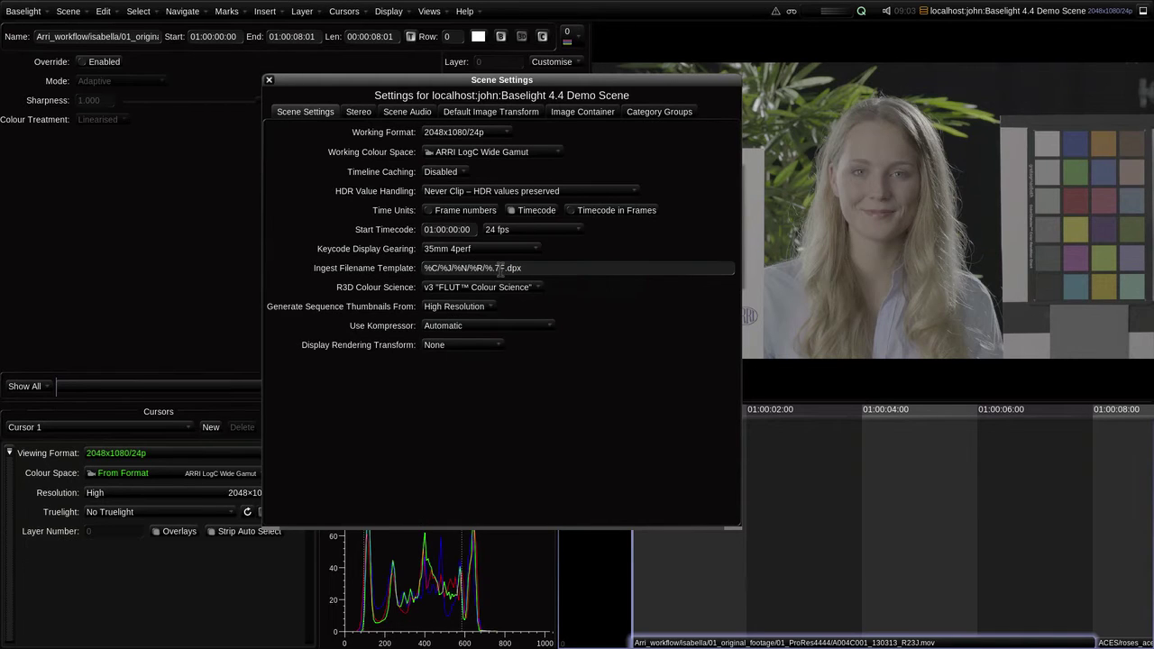
Change the Display Rendering Transform from None to ARRI Photometric
{"action": "left_click", "coordinate": [444, 347]}
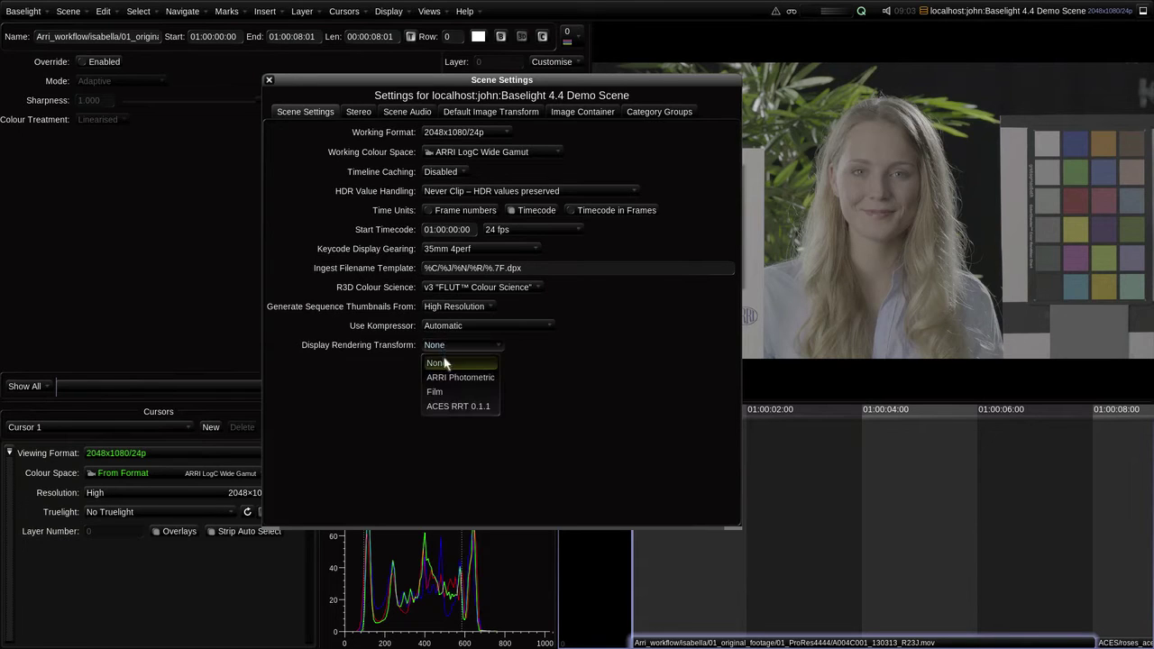
{"action": "left_click", "coordinate": [444, 379]}
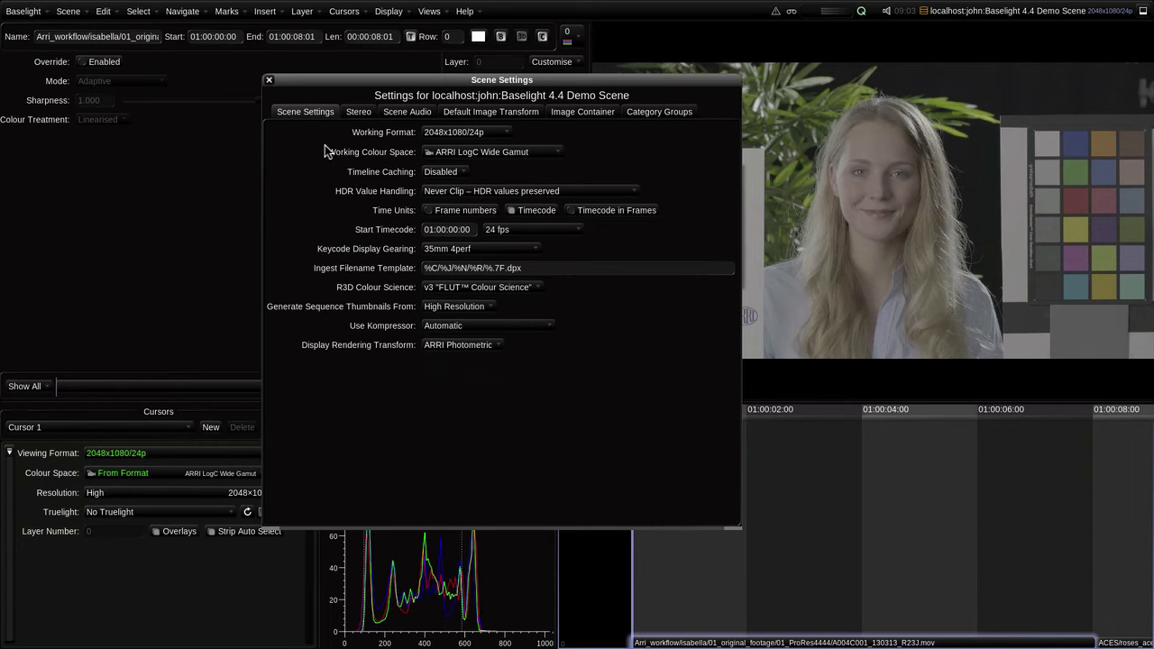
Close Scene Settings and set the viewing colour space to sRGB after trying P3 Native White
{"action": "left_click", "coordinate": [270, 82]}
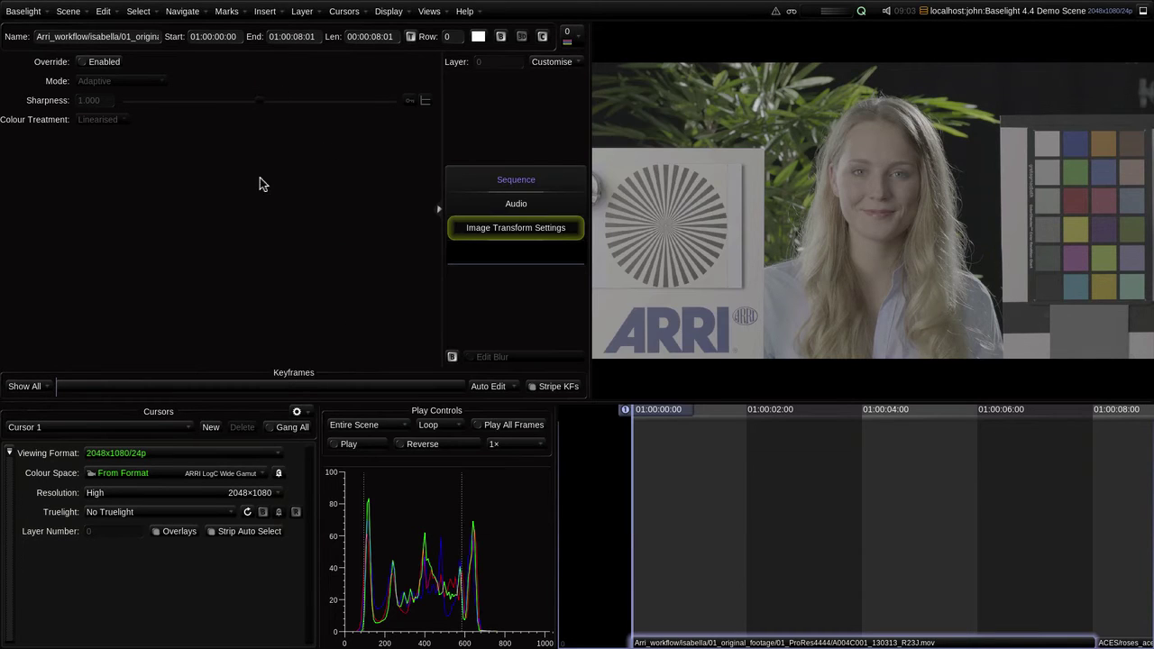
{"action": "left_click", "coordinate": [165, 477]}
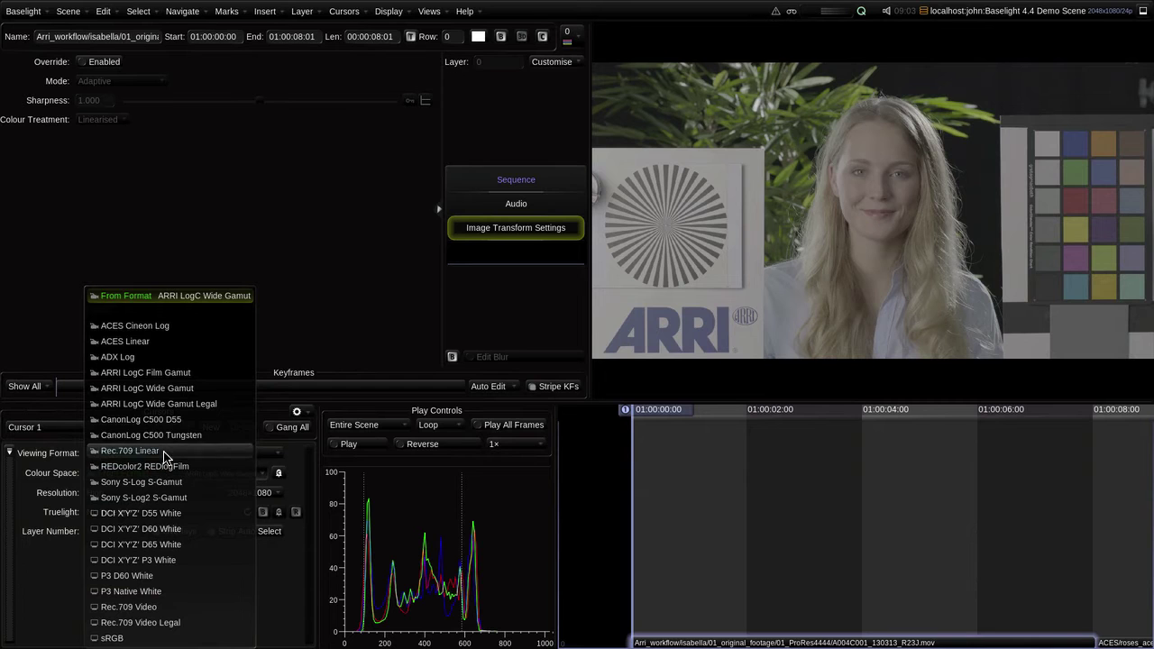
{"action": "left_click", "coordinate": [159, 592]}
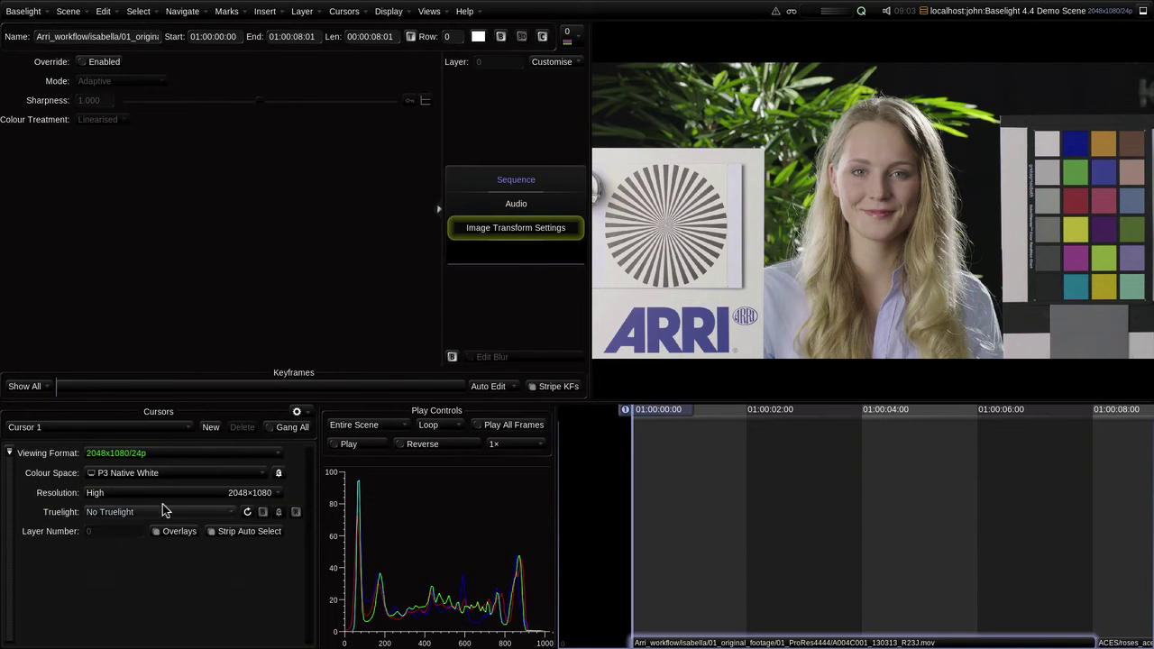
{"action": "left_click", "coordinate": [169, 478]}
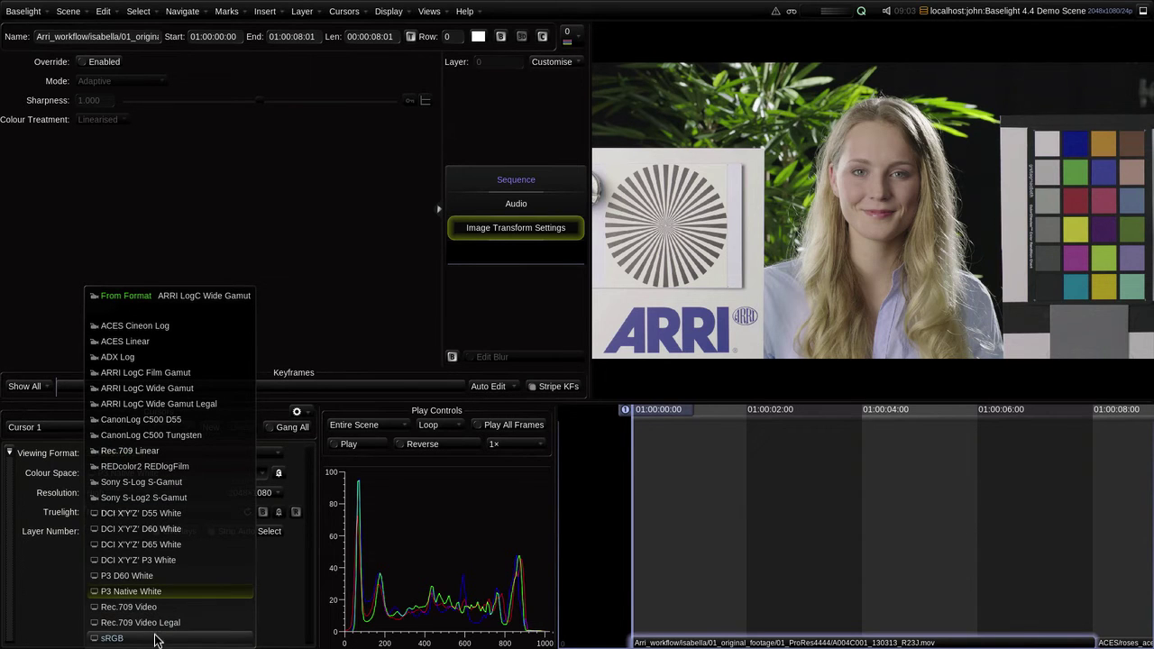
{"action": "left_click", "coordinate": [155, 639]}
Insert a Film Grade Layer 1 and lower its exposure to -0.9
{"action": "key", "text": "i"}
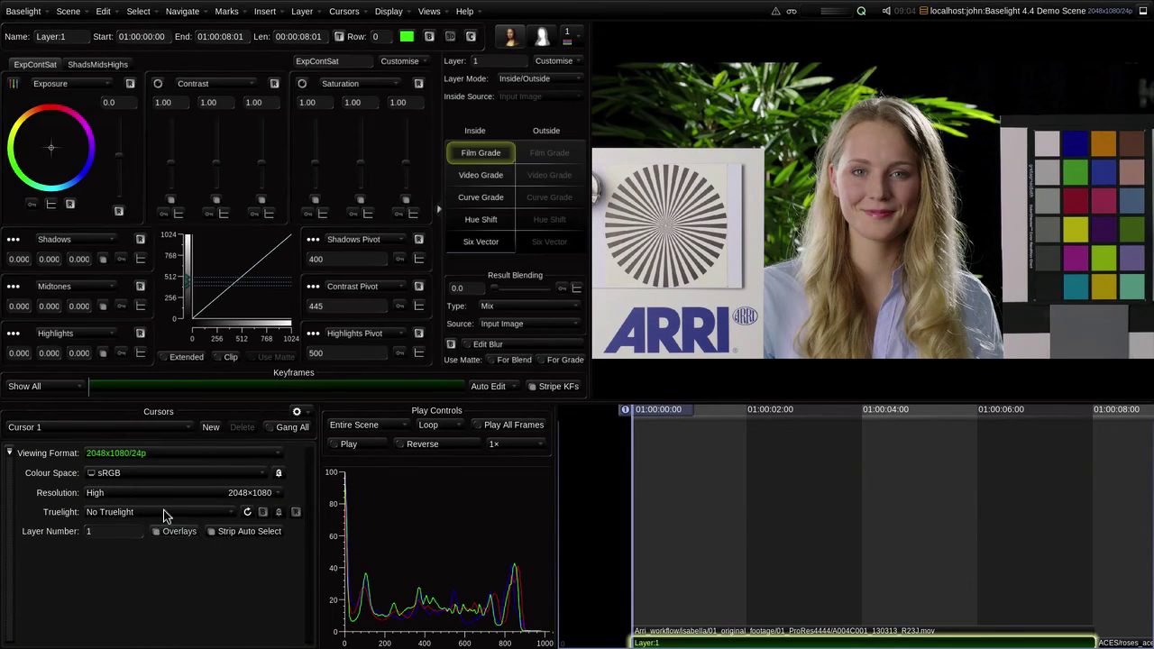
{"action": "left_click_drag", "start_coordinate": [123, 164], "coordinate": [119, 161]}
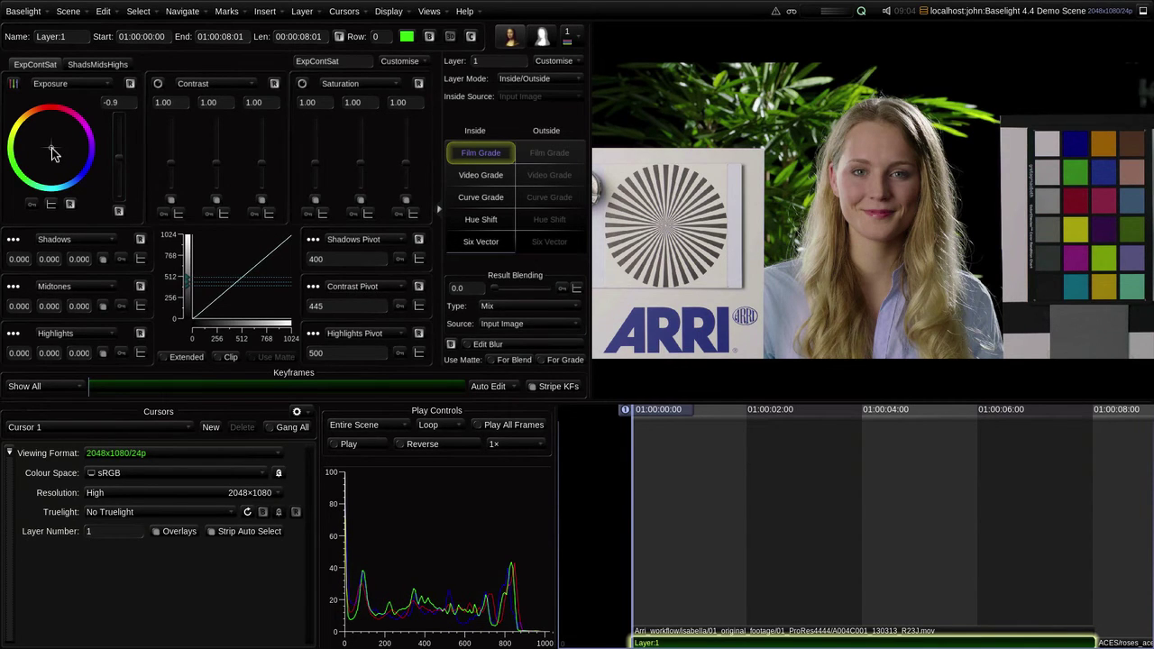
Delete the test layer and change the scene working colour space to P3 Native White
{"action": "key", "text": "Delete"}
{"action": "key", "text": "ctrl+alt+s"}
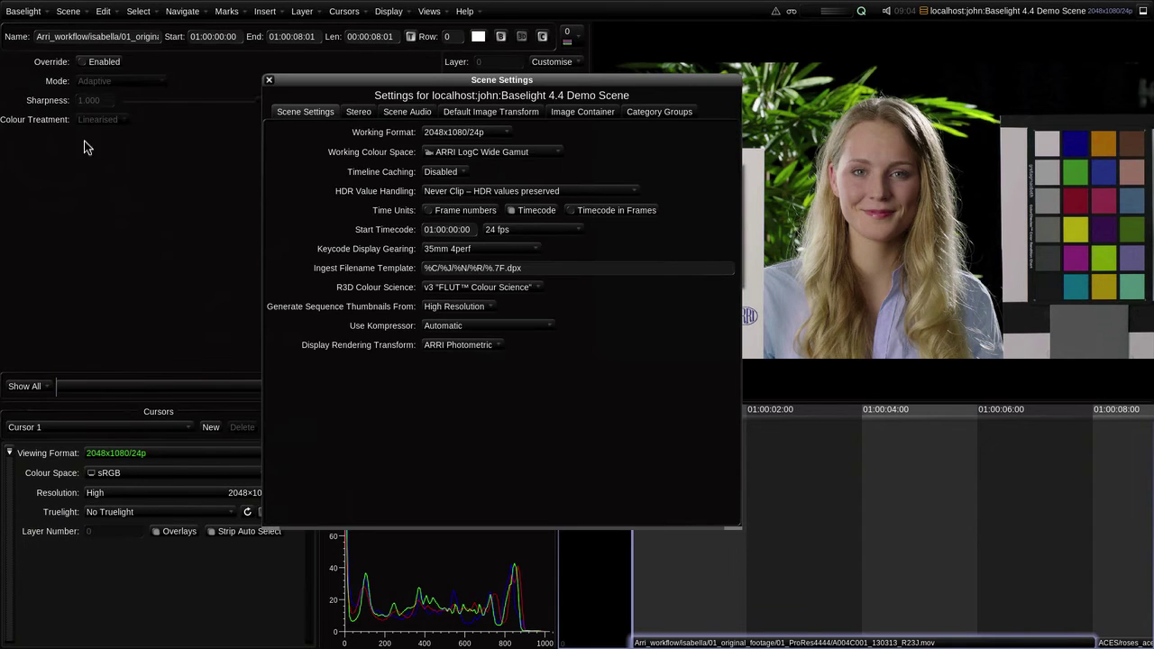
{"action": "left_click", "coordinate": [449, 153]}
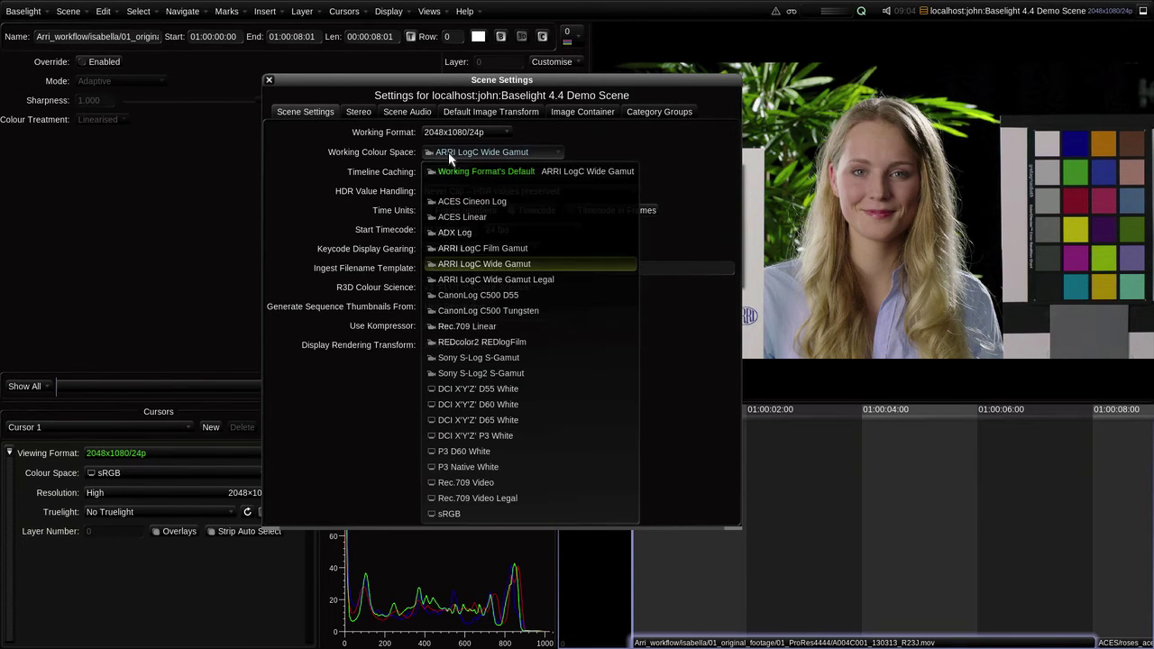
{"action": "left_click", "coordinate": [456, 468]}
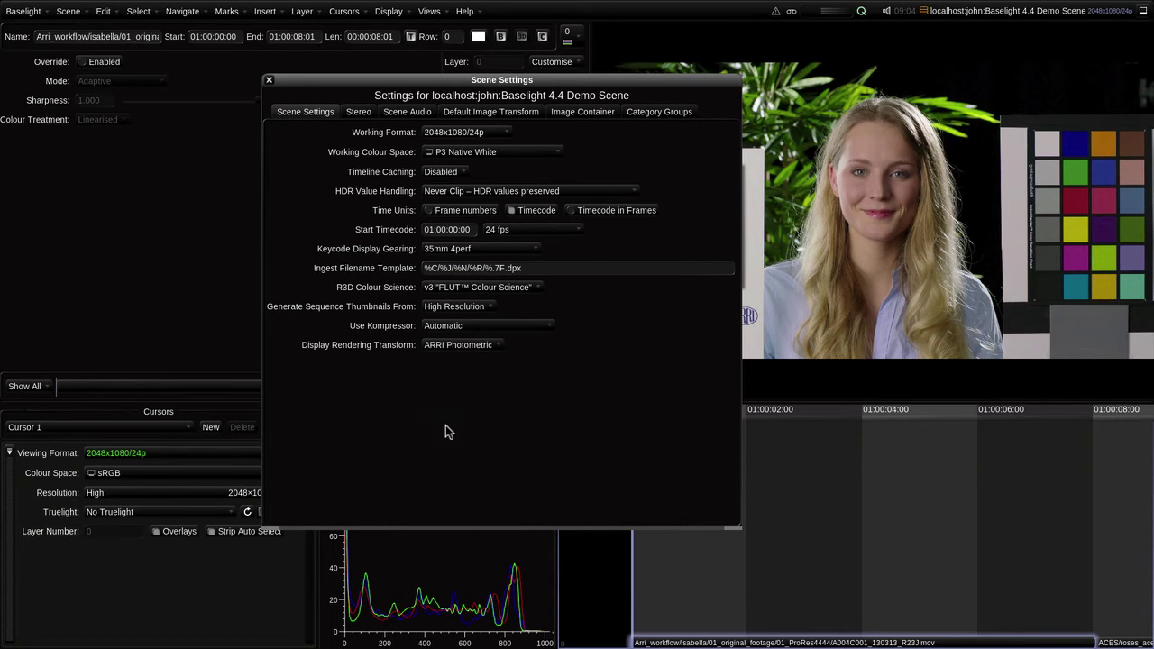
{"action": "left_click", "coordinate": [268, 79]}
Insert a new Video Grade layer and bring its Gain up to 0.135
{"action": "key", "text": "ctrl+g"}
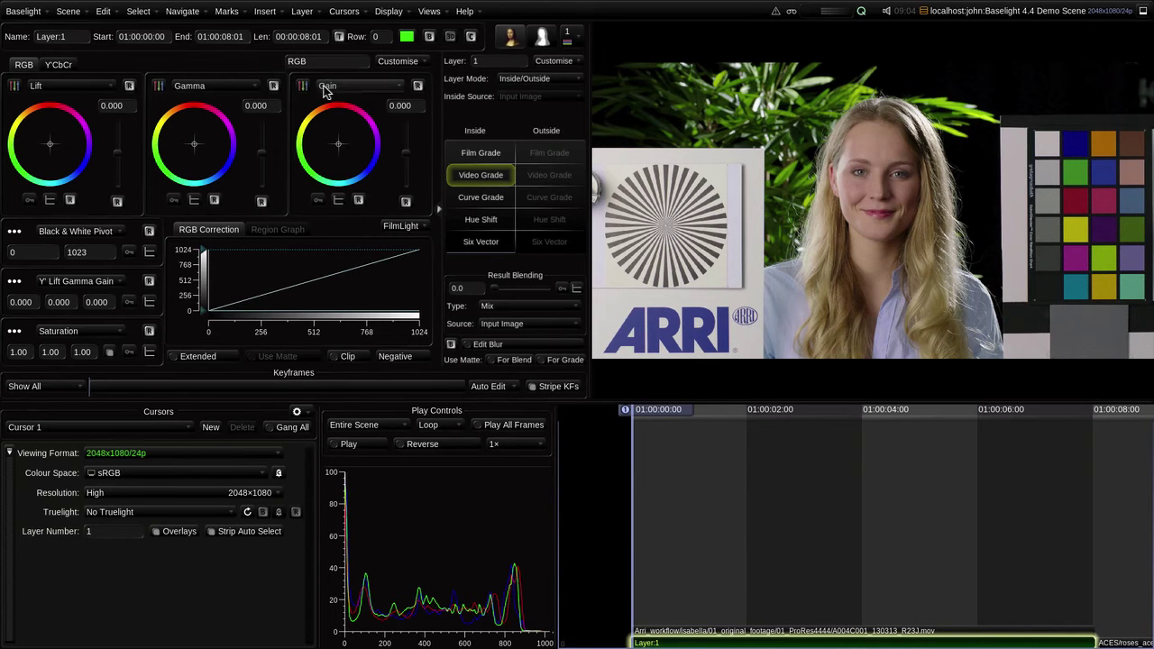
{"action": "left_click_drag", "start_coordinate": [401, 154], "coordinate": [408, 153]}
{"action": "left_click_drag", "start_coordinate": [340, 147], "coordinate": [342, 150]}
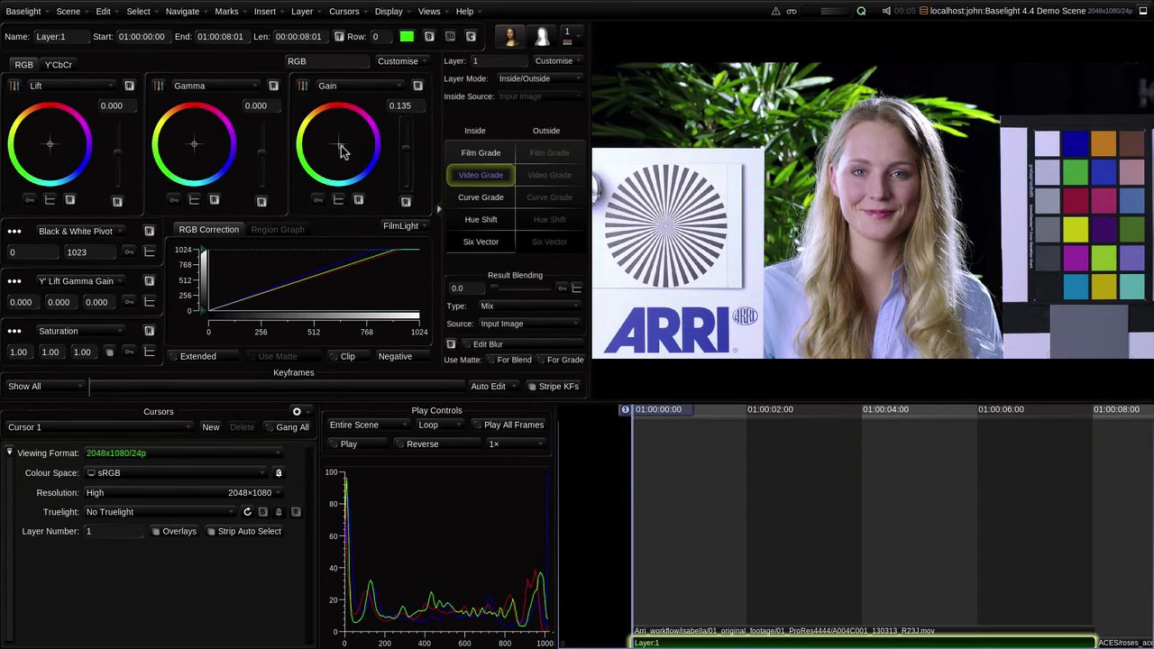
Add an Output Colour Space of DCI X'Y'Z' P3 White to the render setup
{"action": "key", "text": "ctrl+r"}
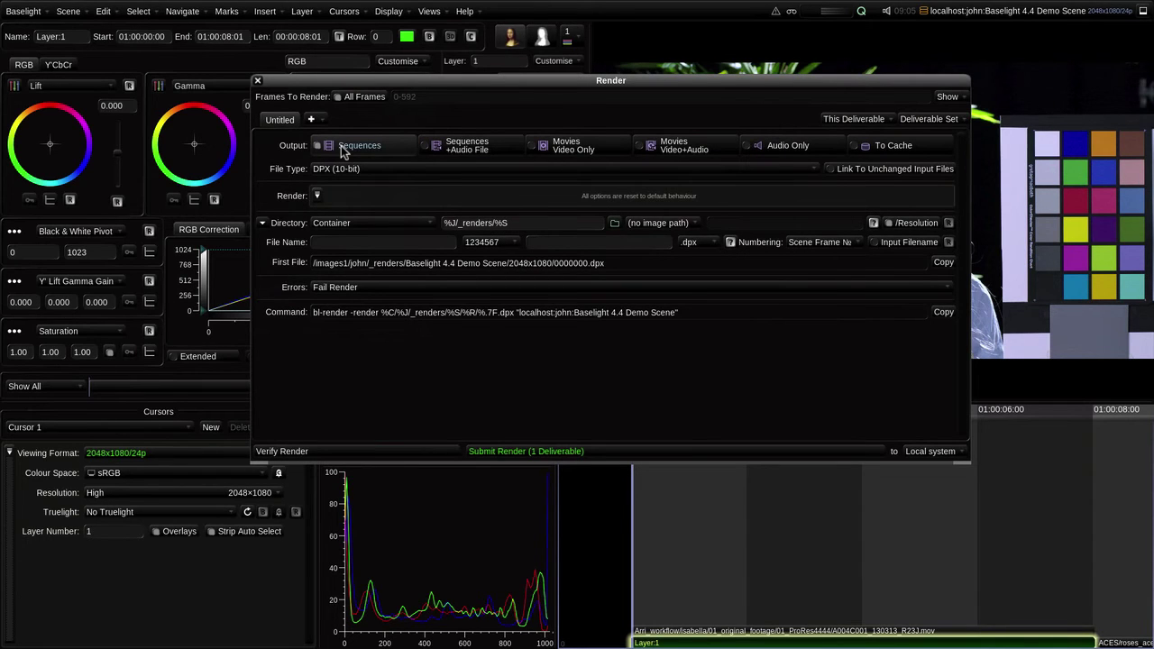
{"action": "left_click", "coordinate": [316, 196]}
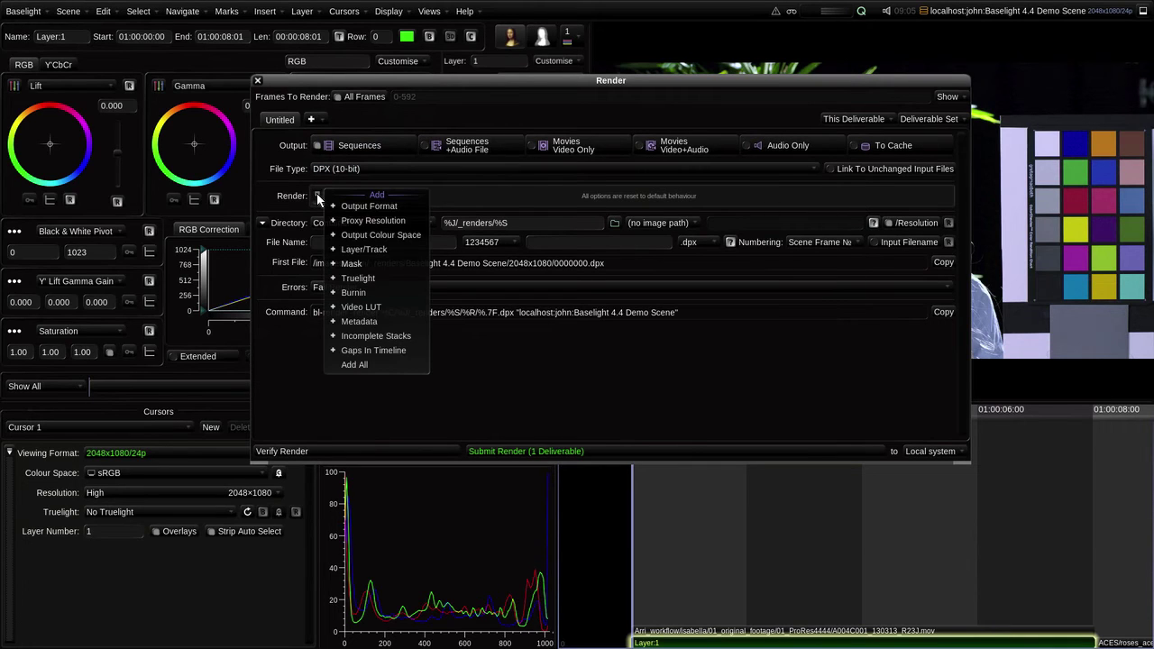
{"action": "left_click", "coordinate": [363, 235]}
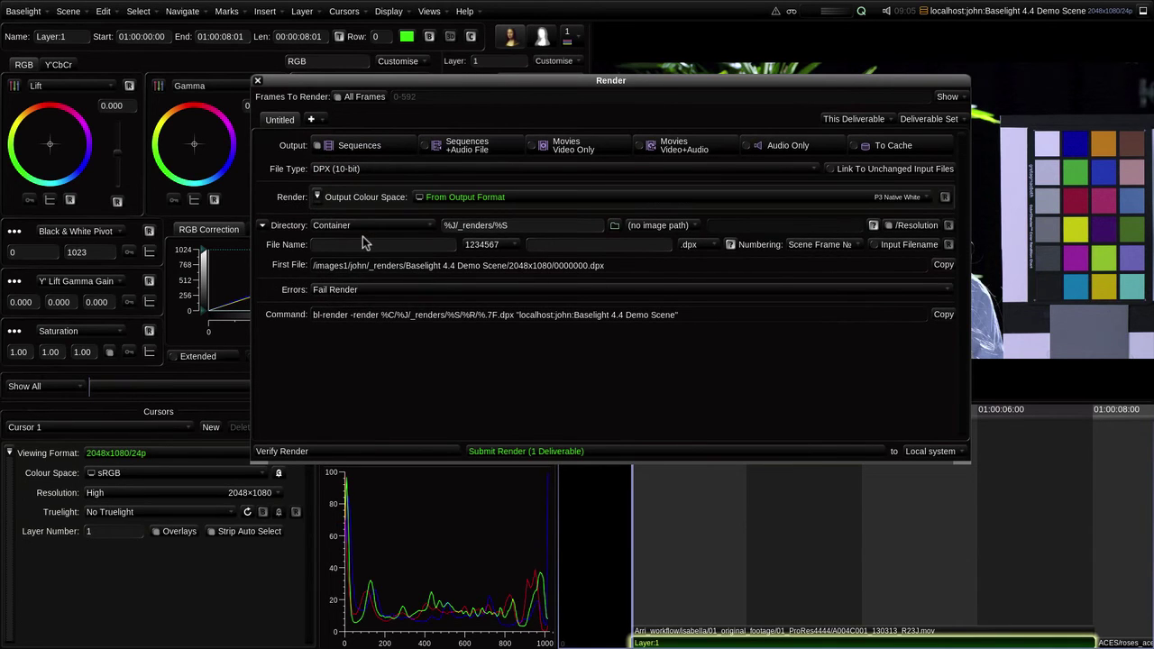
{"action": "left_click", "coordinate": [459, 200]}
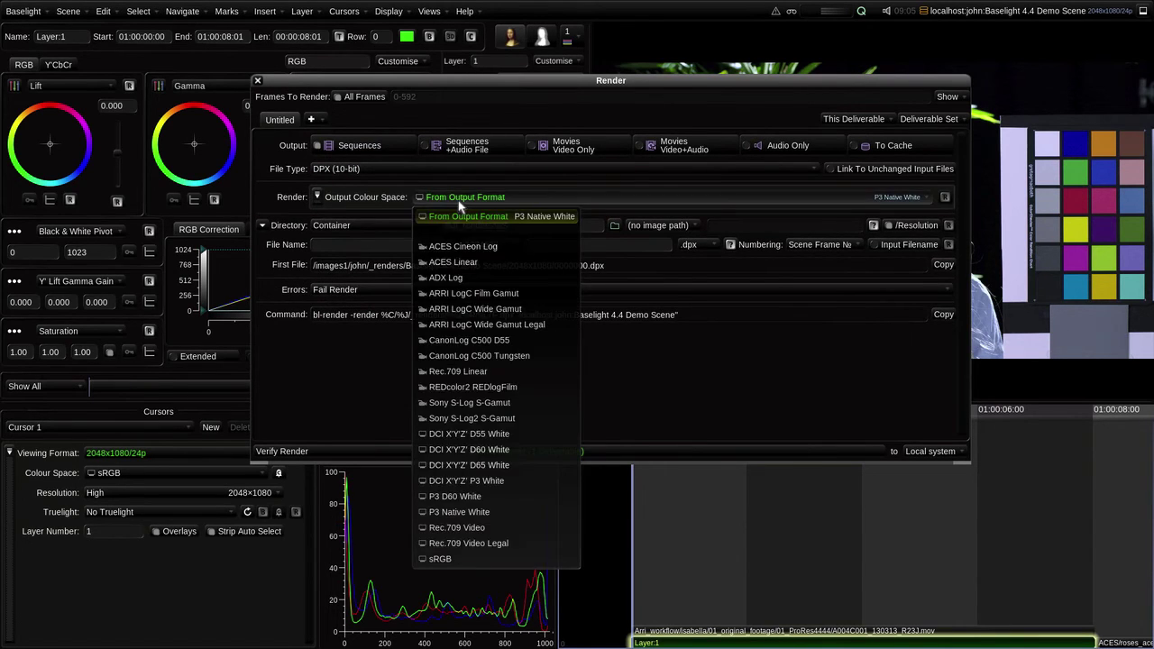
{"action": "left_click", "coordinate": [460, 483]}
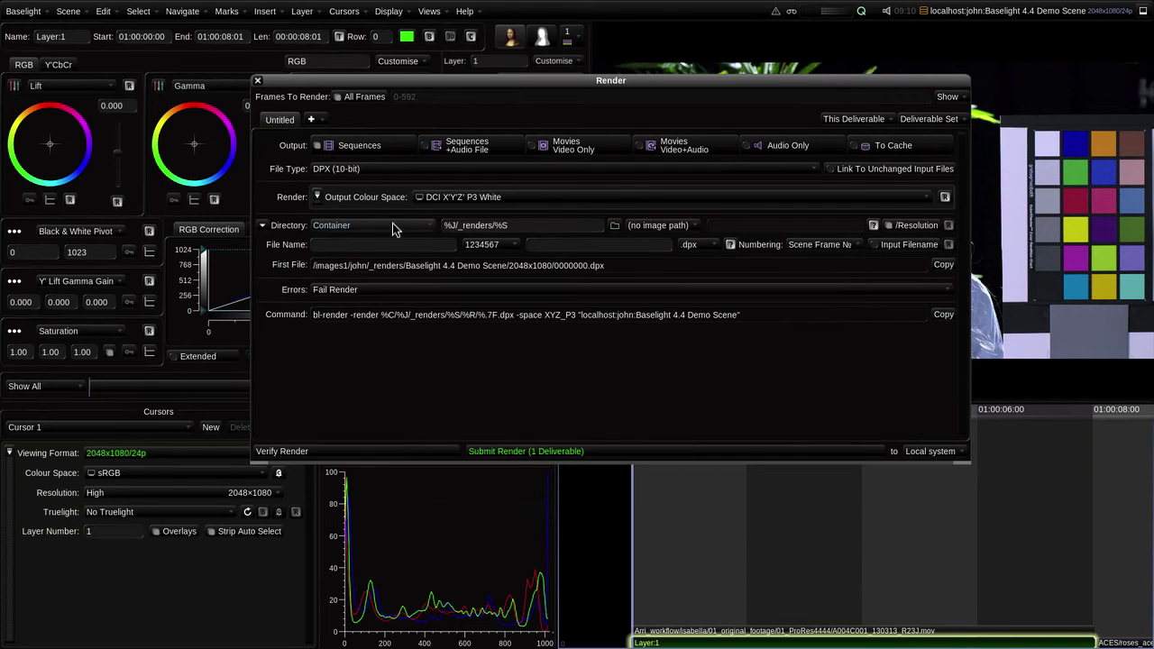
{"action": "left_click", "coordinate": [258, 81]}
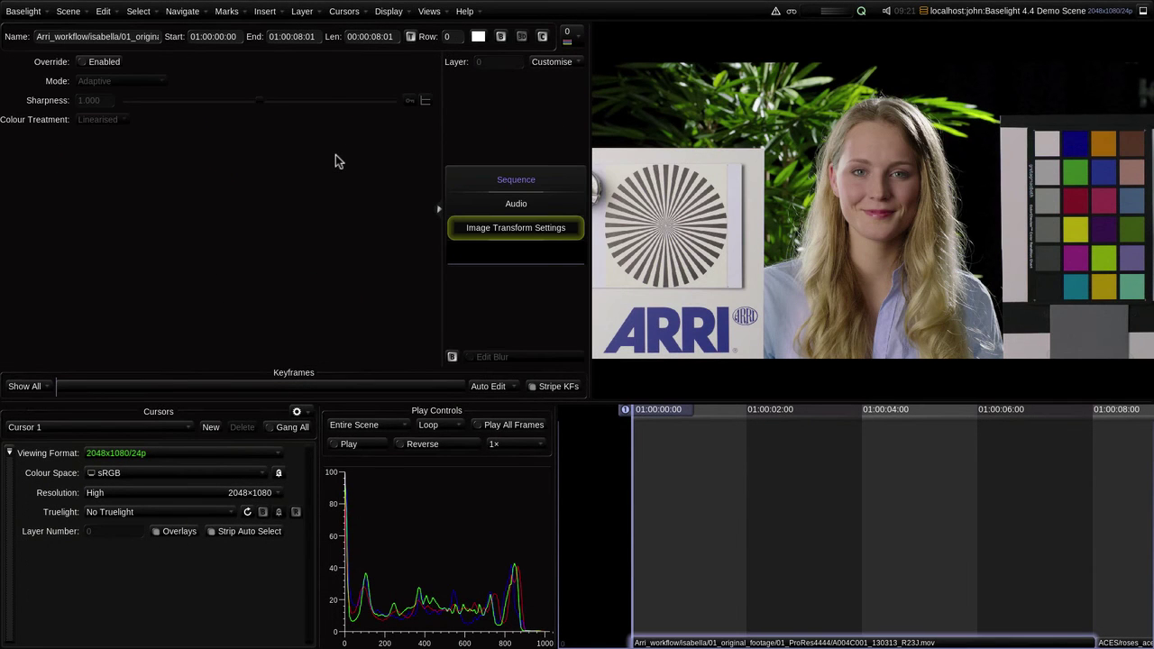
In Scene Settings, choose ACES RRT 0.1.1 display rendering and ACES Cineon Log working colour space
{"action": "key", "text": "ctrl+shift+s"}
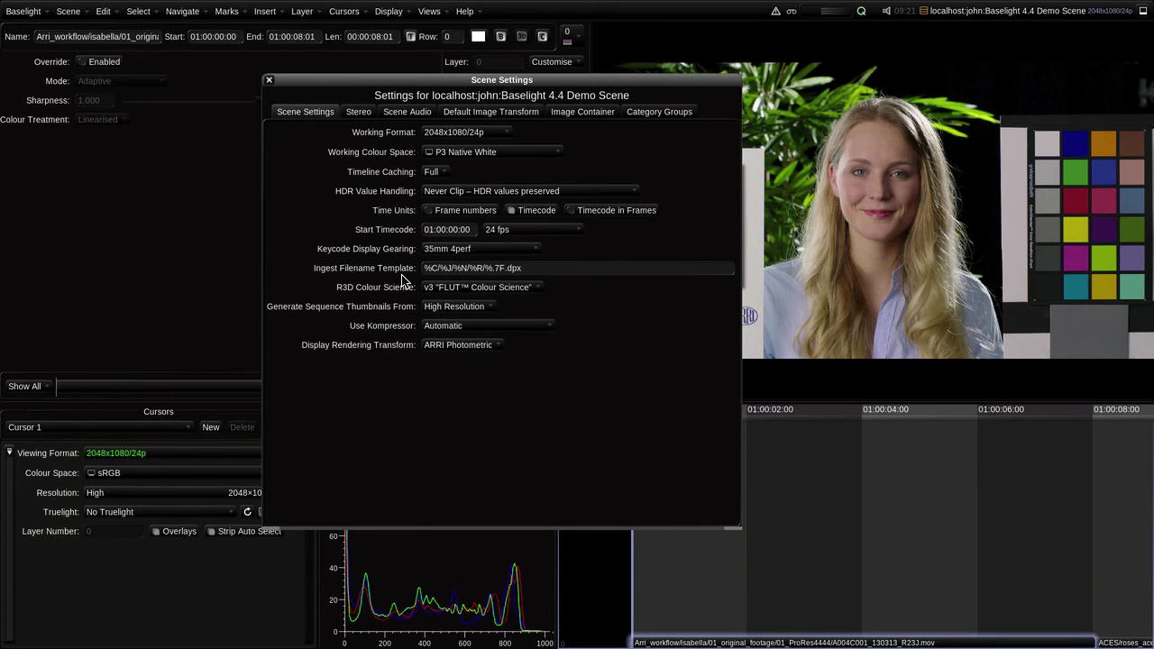
{"action": "left_click", "coordinate": [431, 344]}
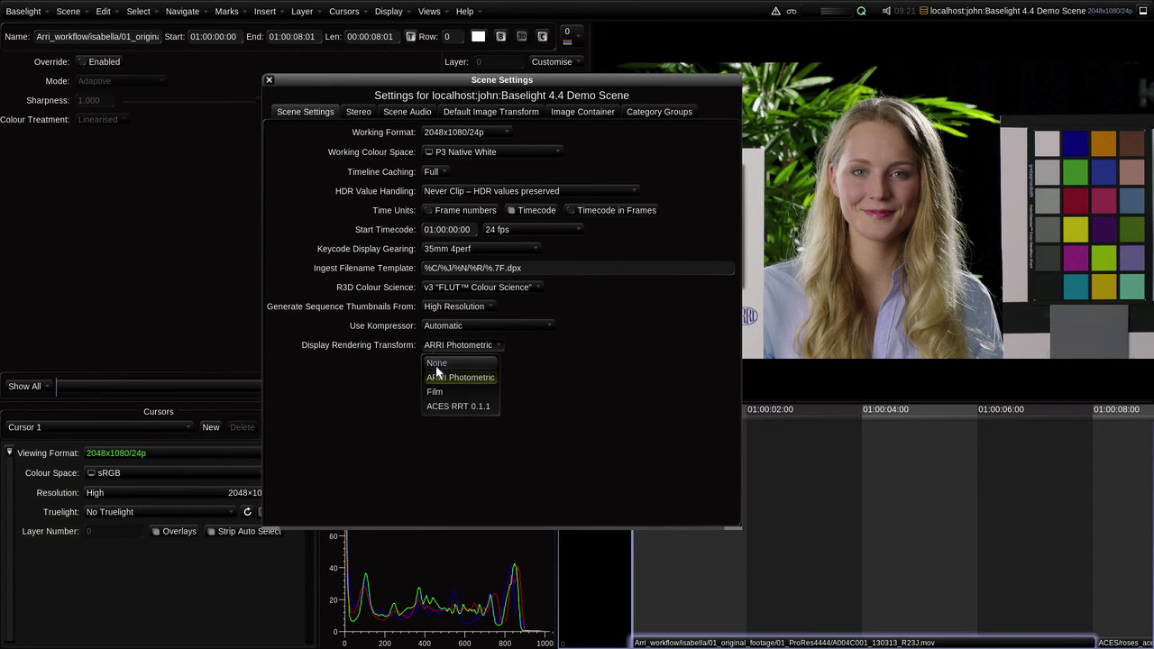
{"action": "left_click", "coordinate": [443, 409]}
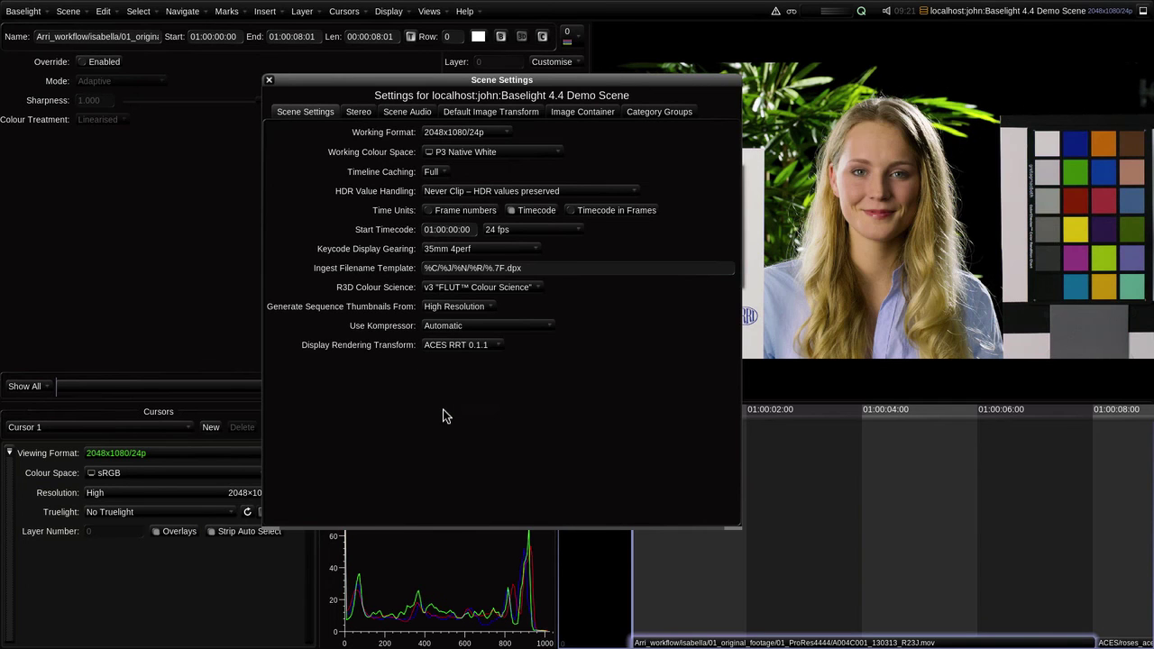
{"action": "left_click", "coordinate": [496, 154]}
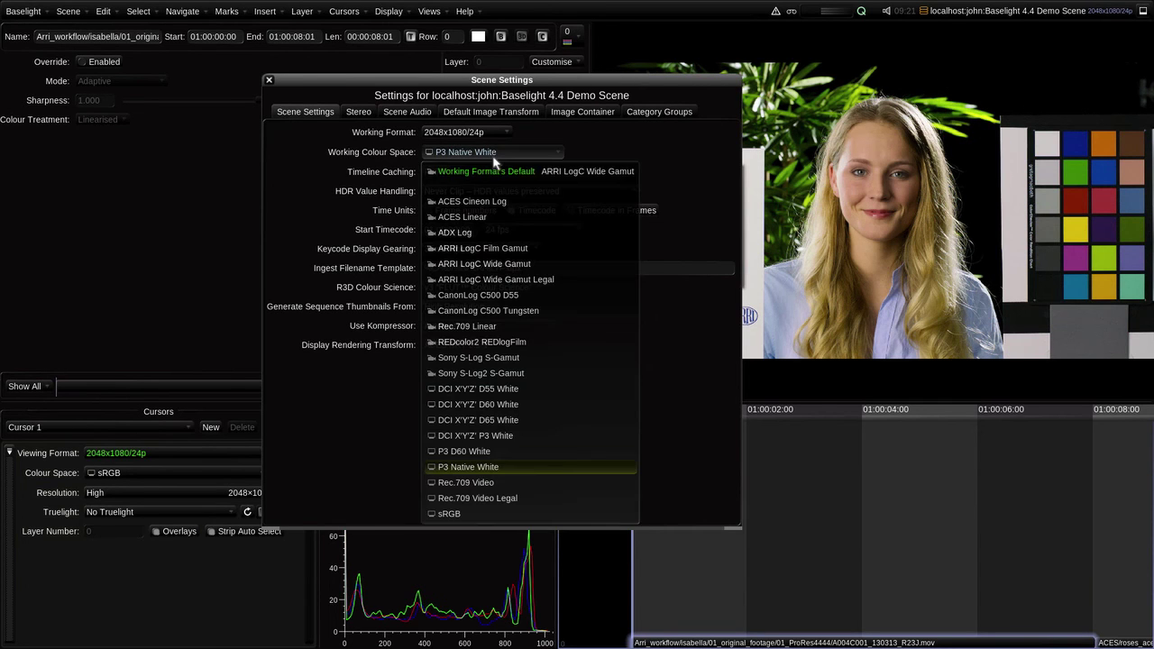
{"action": "left_click", "coordinate": [491, 202]}
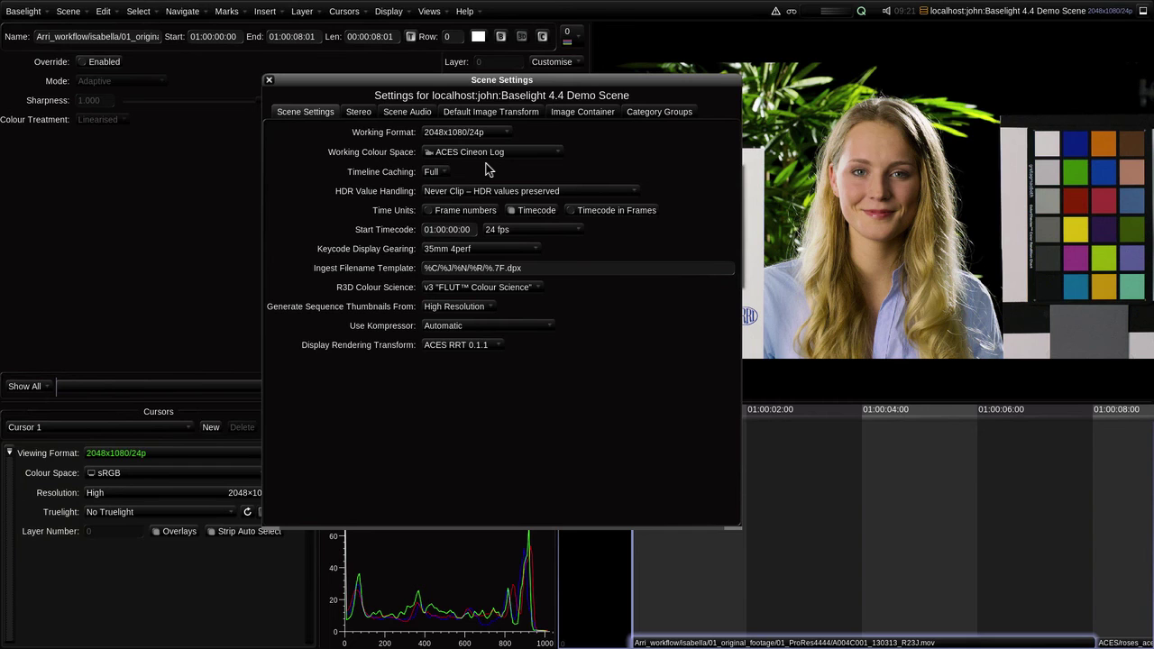
{"action": "left_click", "coordinate": [269, 82]}
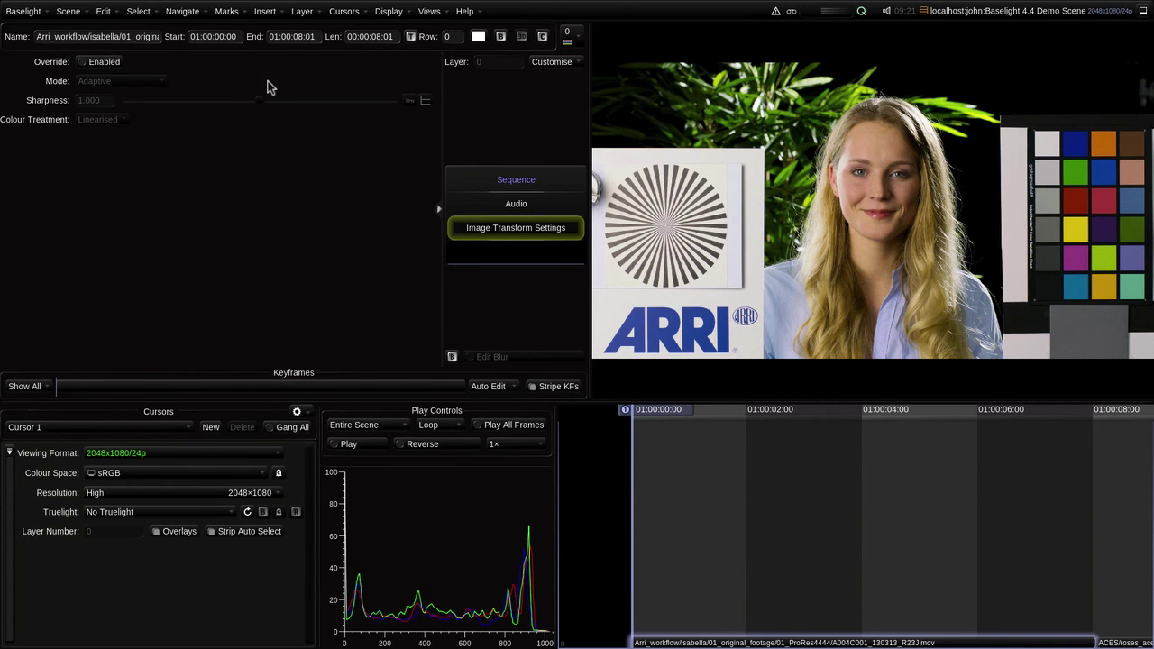
Add Film Grade Layer 1 to the ARRI shot and set its exposure to -1.9
{"action": "key", "text": "ctrl+i"}
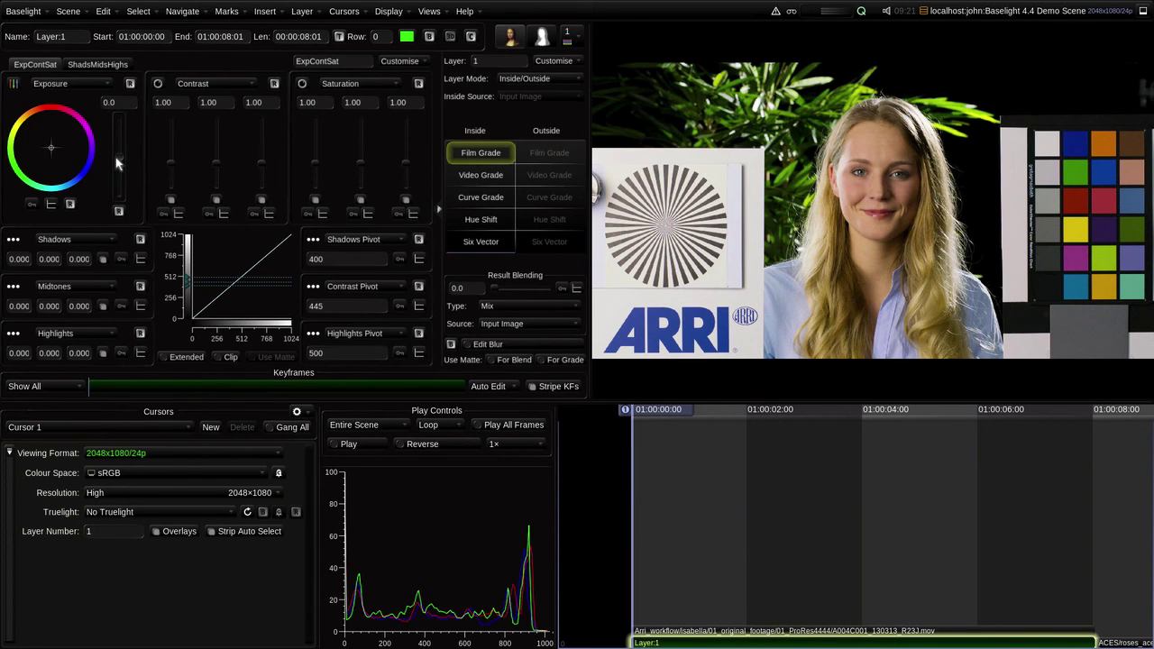
{"action": "scroll", "coordinate": [117, 165], "scroll_direction": "down", "scroll_amount": 20}
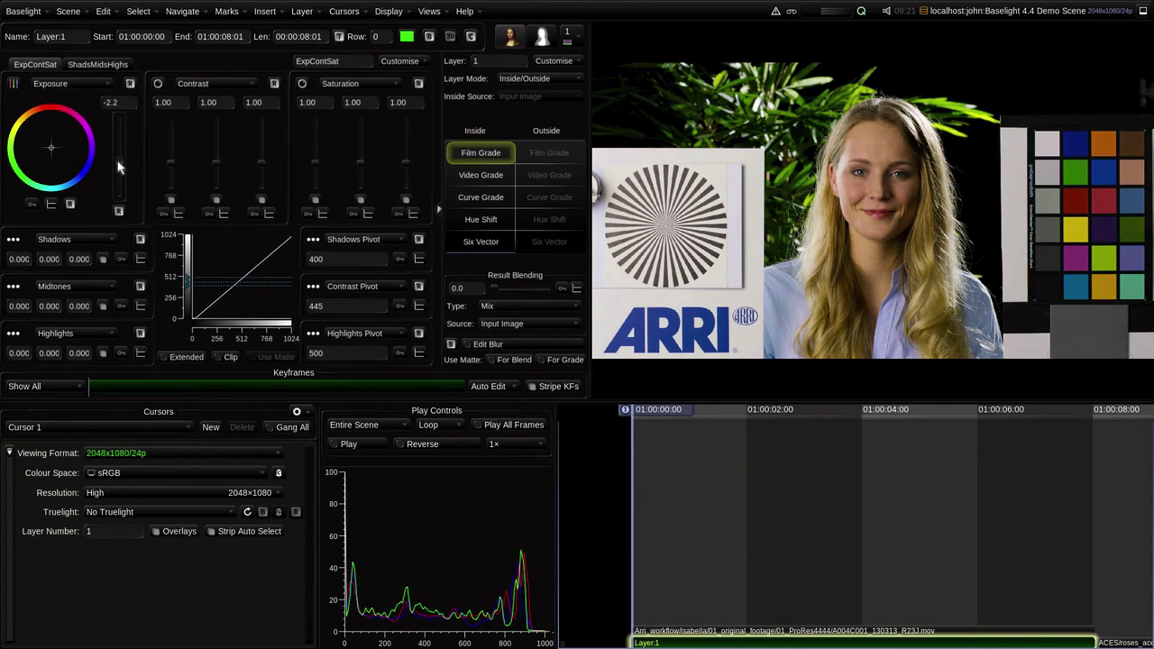
{"action": "scroll", "coordinate": [117, 165], "scroll_direction": "up", "scroll_amount": 3}
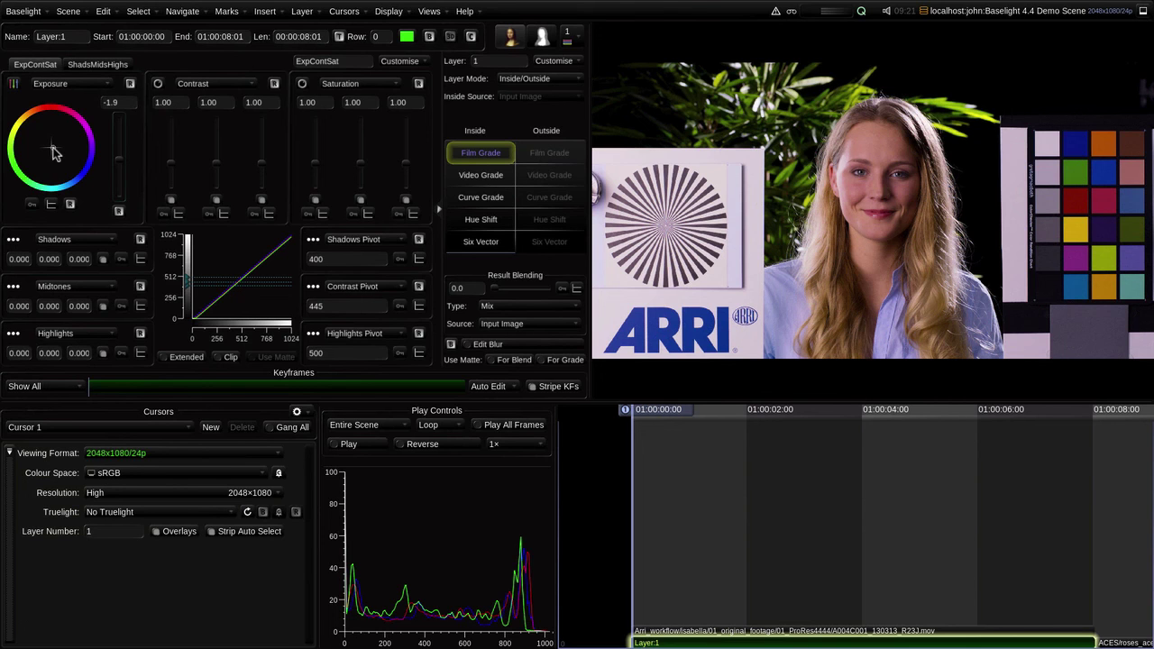
Move to the roses_aces EXR shot and confirm its input colour space as ACES Linear
{"action": "key", "text": "Down"}
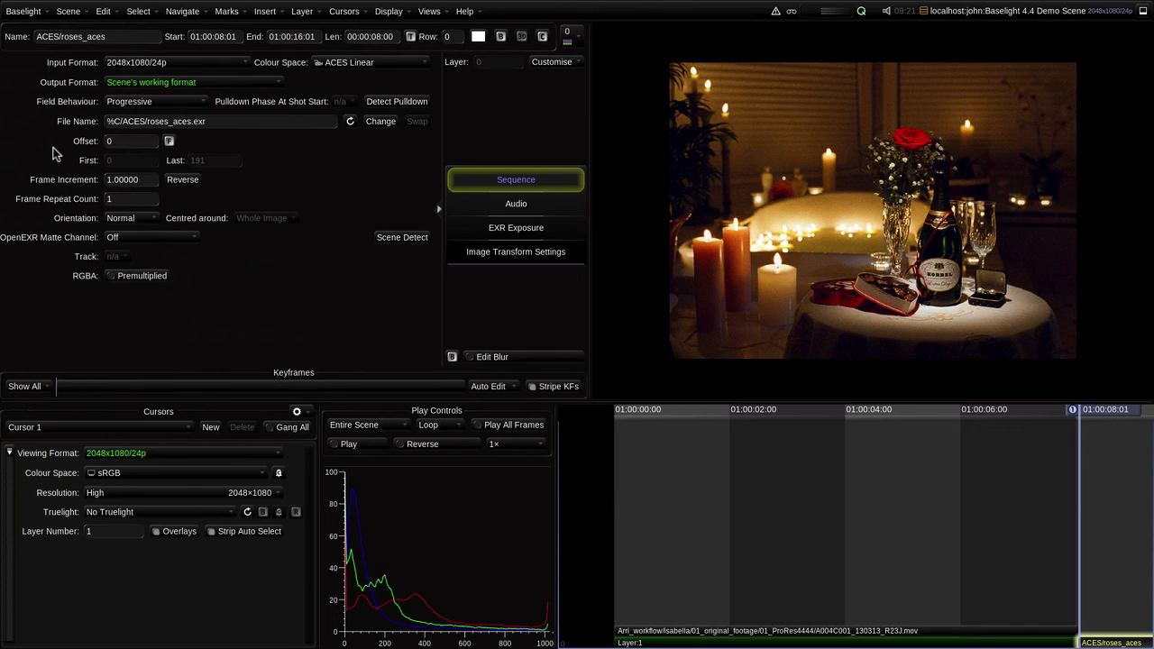
{"action": "left_click", "coordinate": [382, 65]}
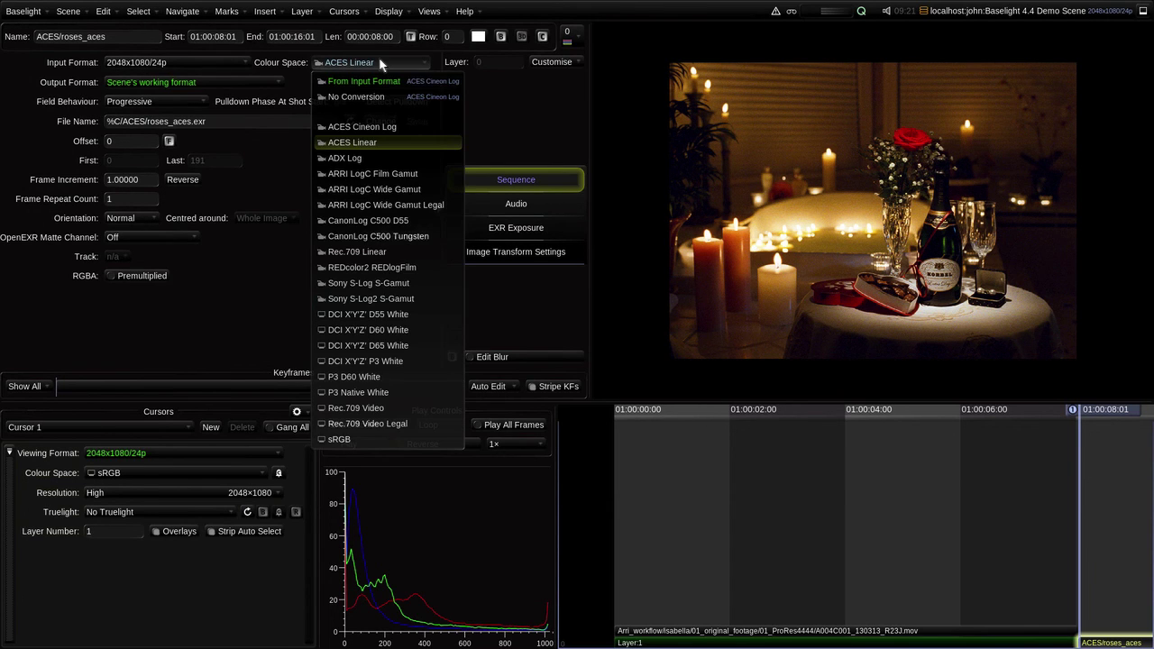
{"action": "left_click", "coordinate": [370, 143]}
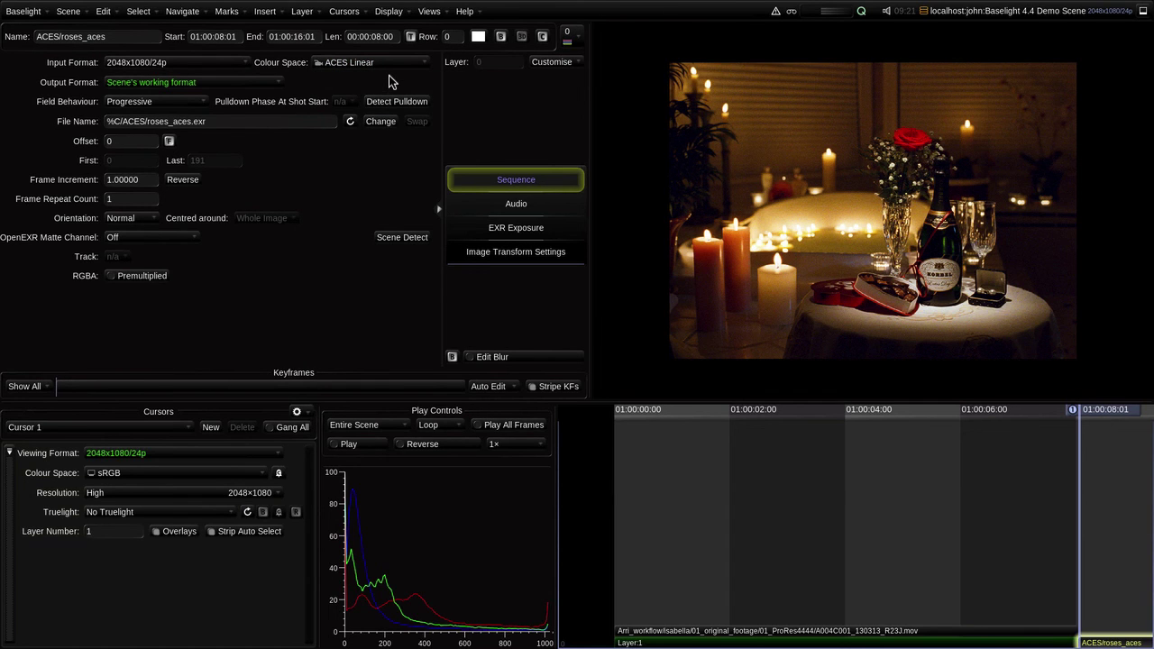
On the Sony F65 shot, keep colour space Automatic, check its S-Log2 EI 800 RAW decode, and go to Layer 1
{"action": "key", "text": "Down"}
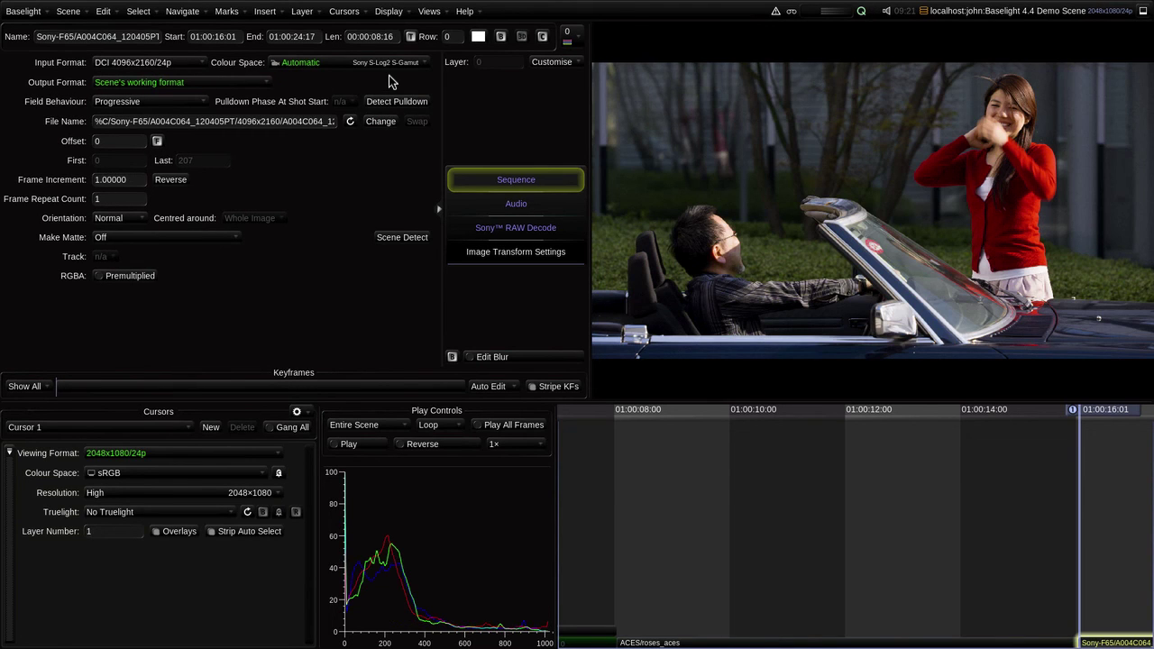
{"action": "left_click", "coordinate": [390, 65]}
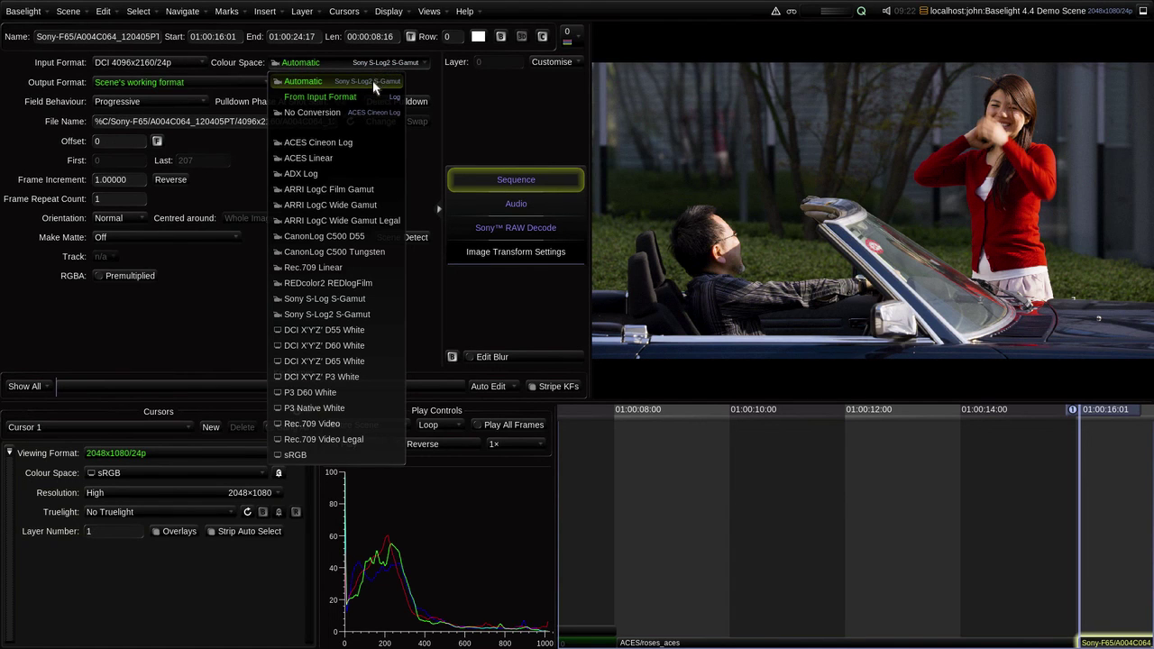
{"action": "left_click", "coordinate": [373, 81]}
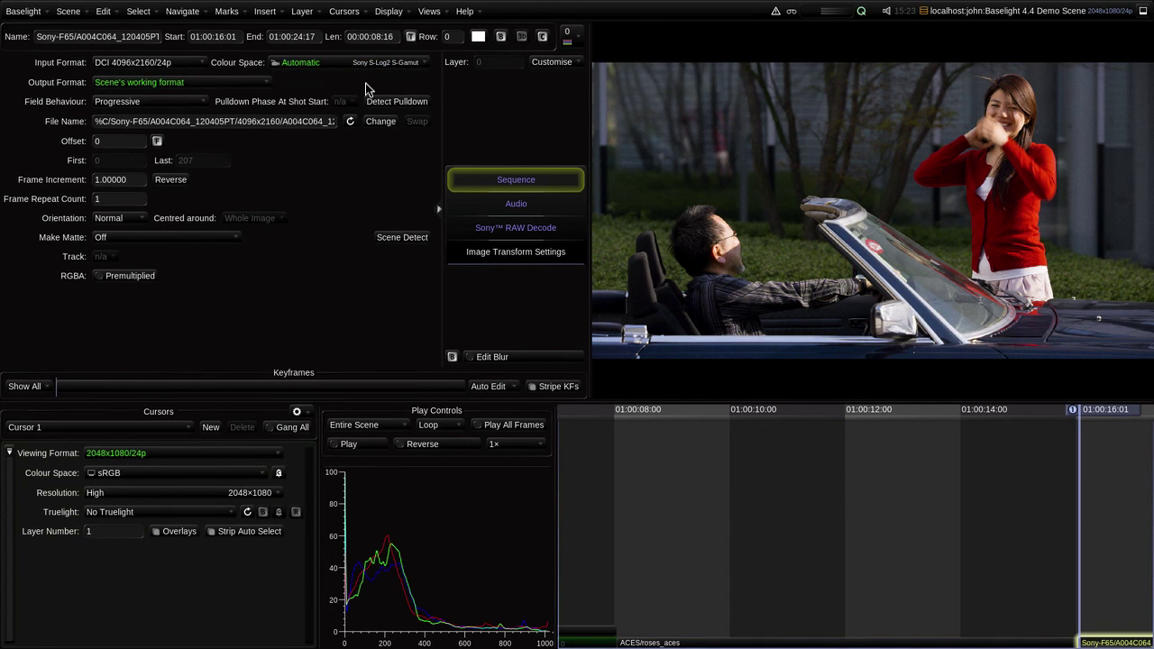
{"action": "left_click", "coordinate": [482, 228]}
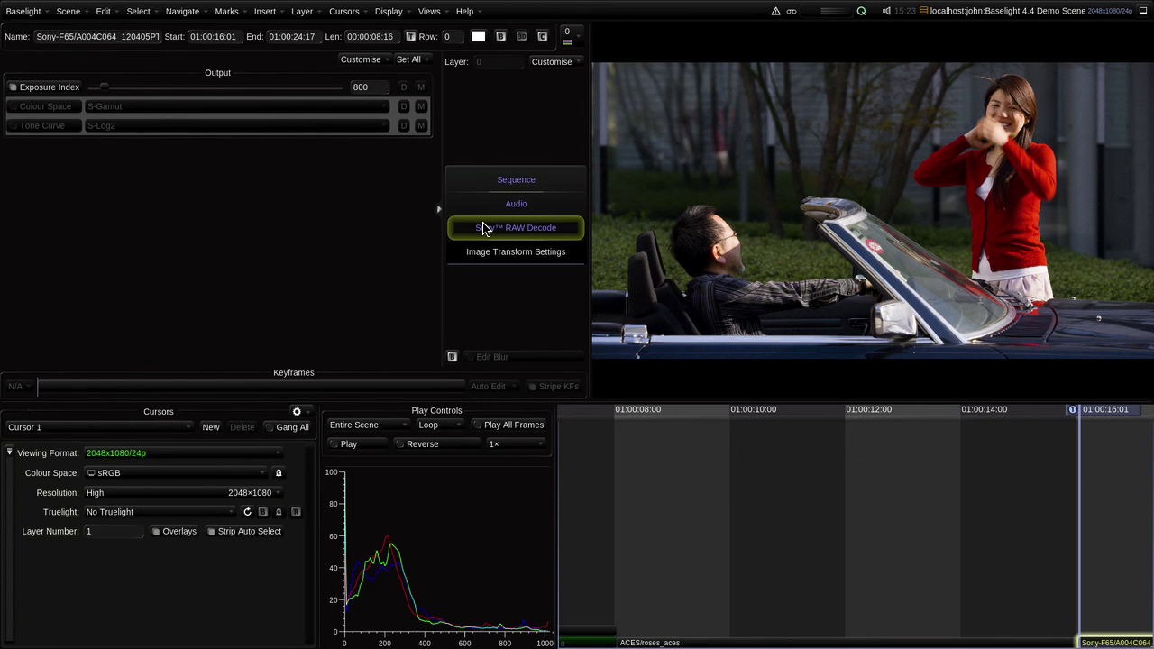
{"action": "key", "text": "Up"}
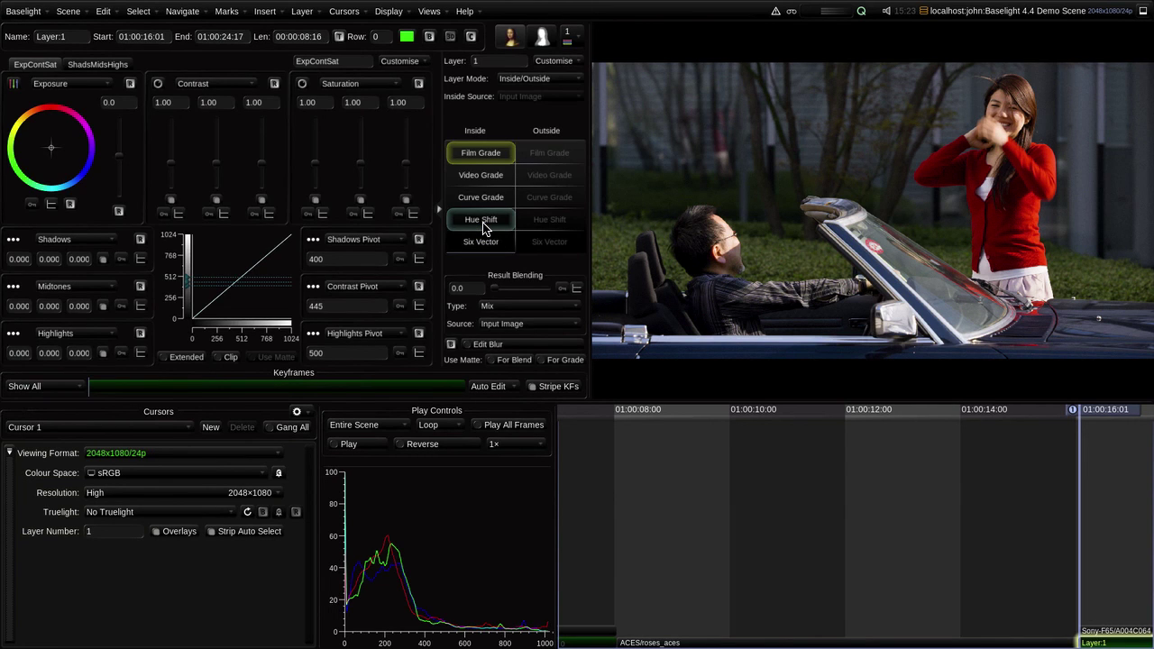